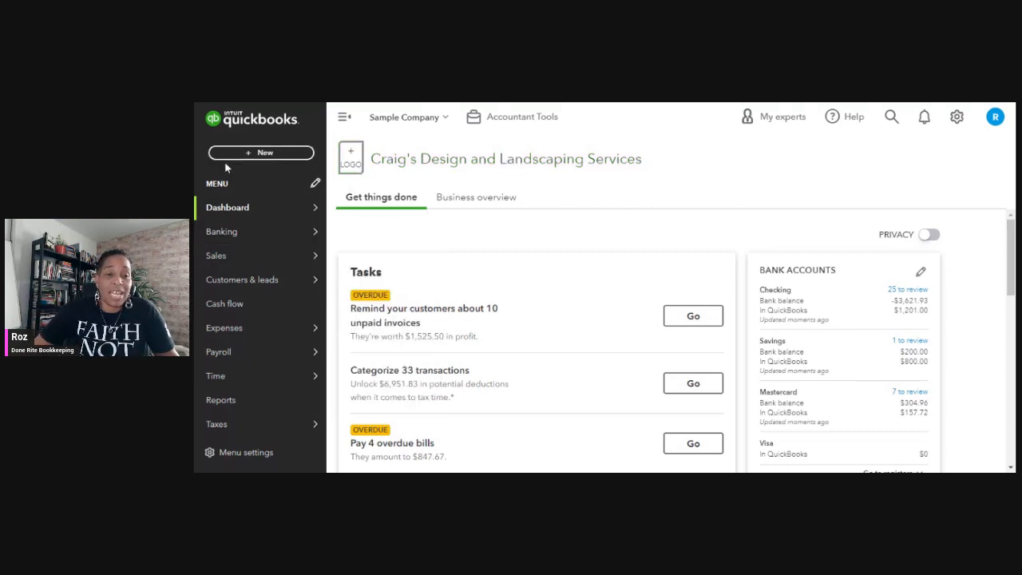
# Look through the estimates and payment links in the Sales area, ending on the invoices list.
pyautogui.moveTo(224, 229)
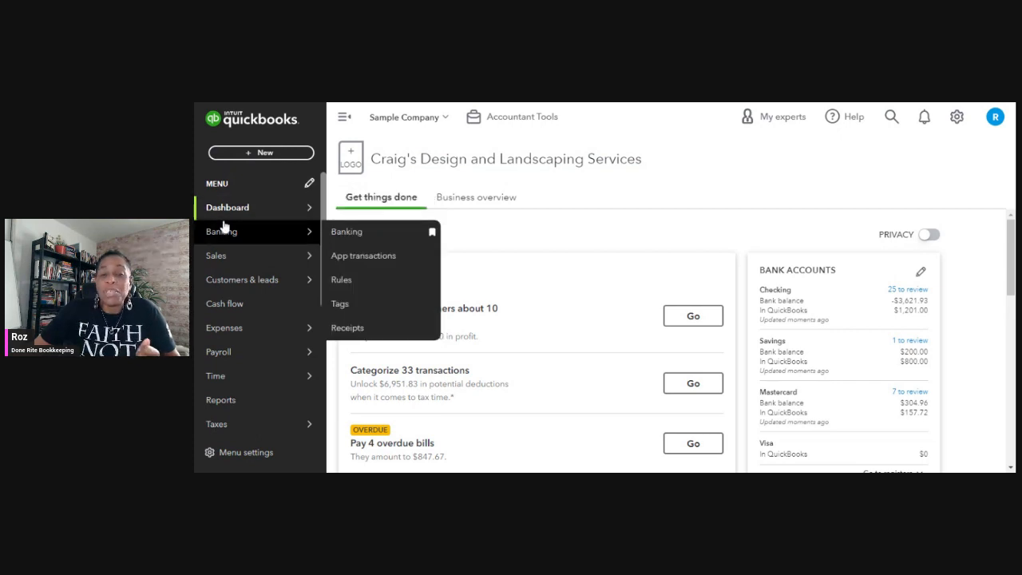
pyautogui.moveTo(214, 257)
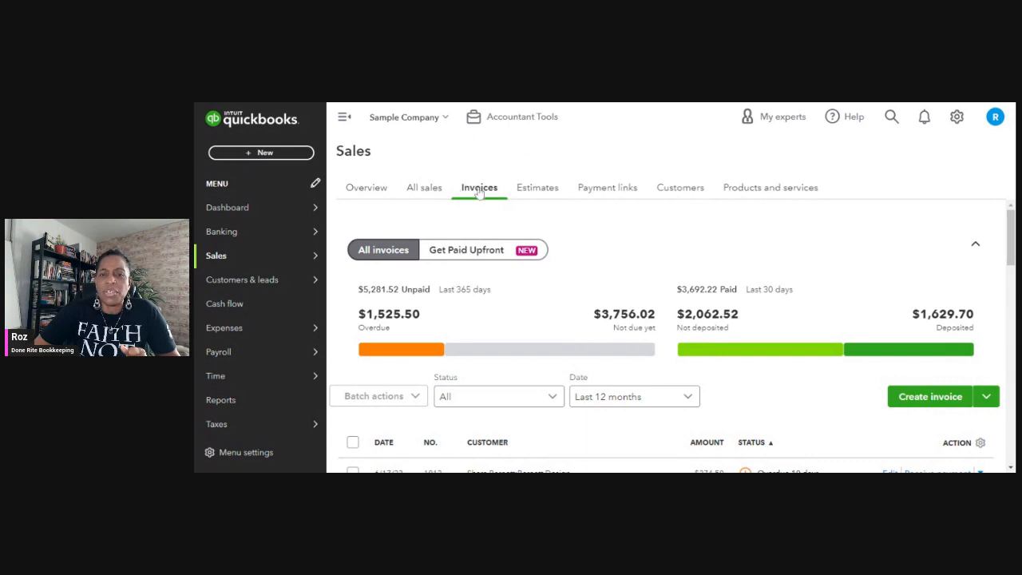
pyautogui.click(535, 190)
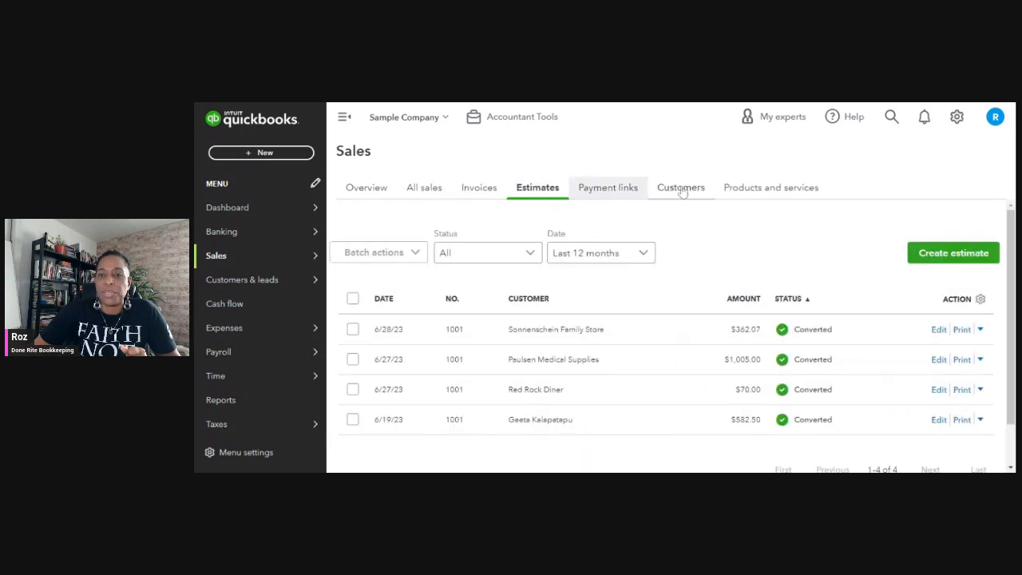
pyautogui.click(608, 189)
pyautogui.click(481, 187)
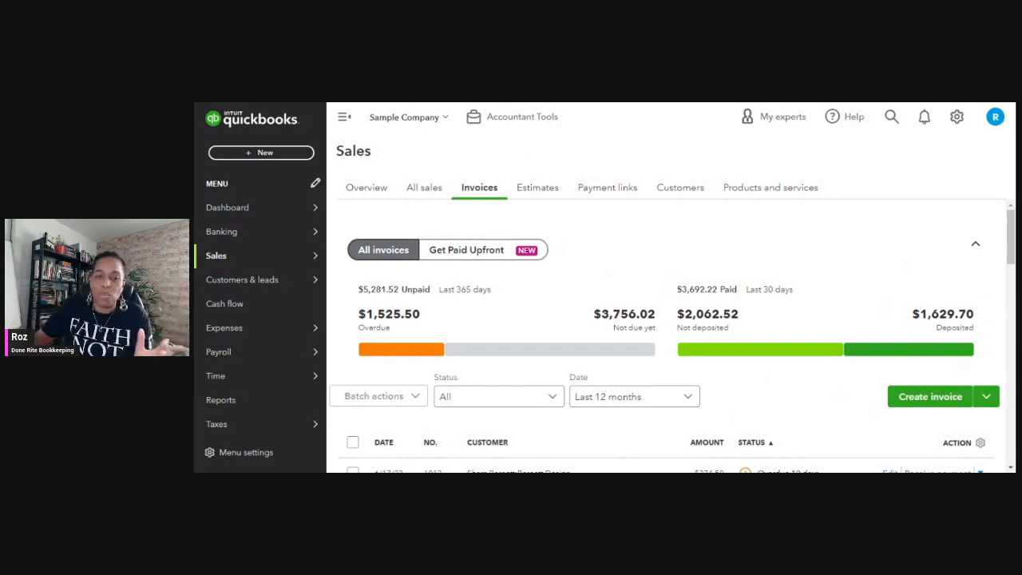
# Examine the dates, customers, amounts and payment statuses of the listed invoices from the last 12 months.
pyautogui.scroll(-1, 749, 262)
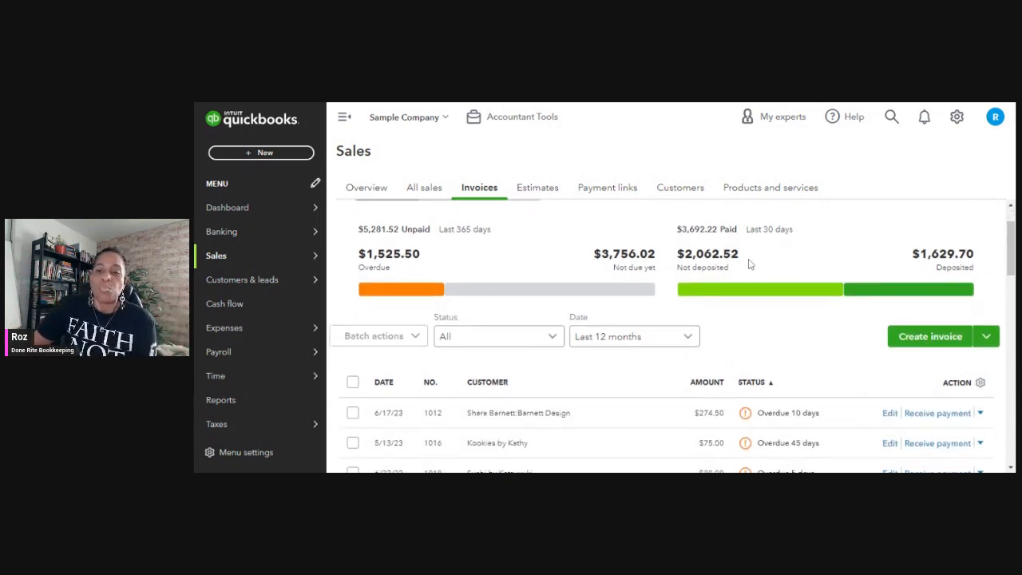
pyautogui.scroll(-1, 686, 281)
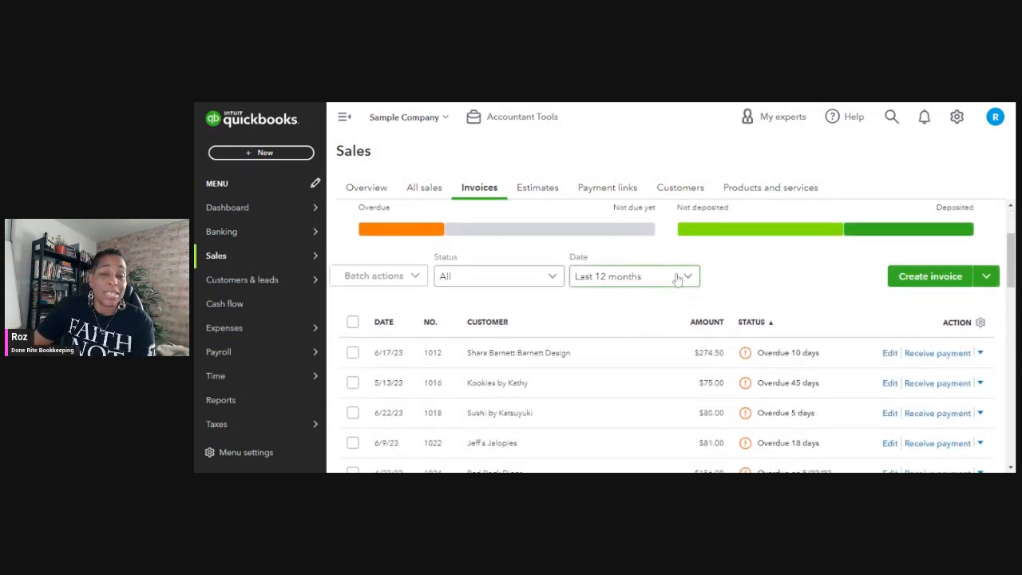
pyautogui.scroll(-2, 675, 276)
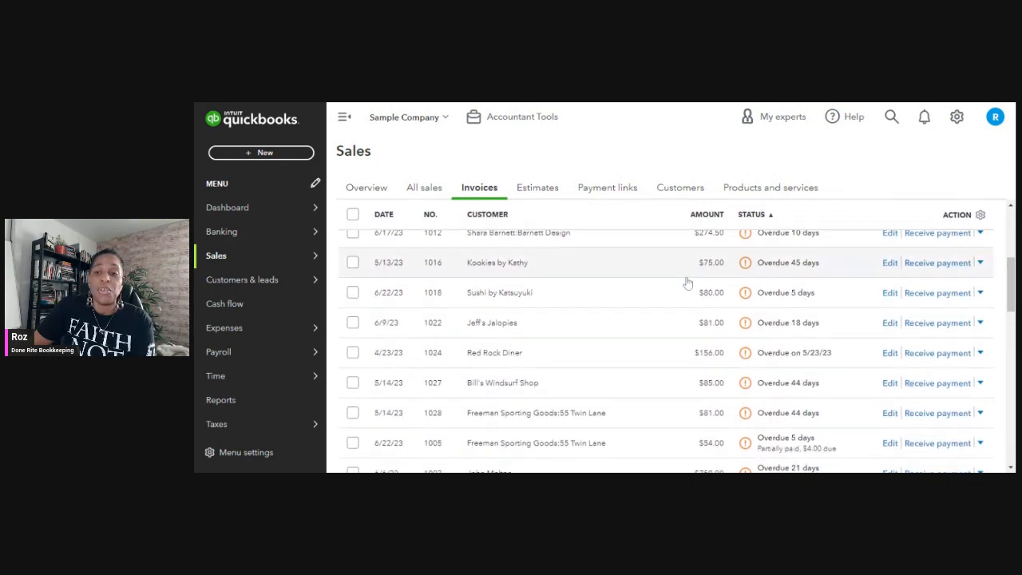
pyautogui.scroll(1, 779, 294)
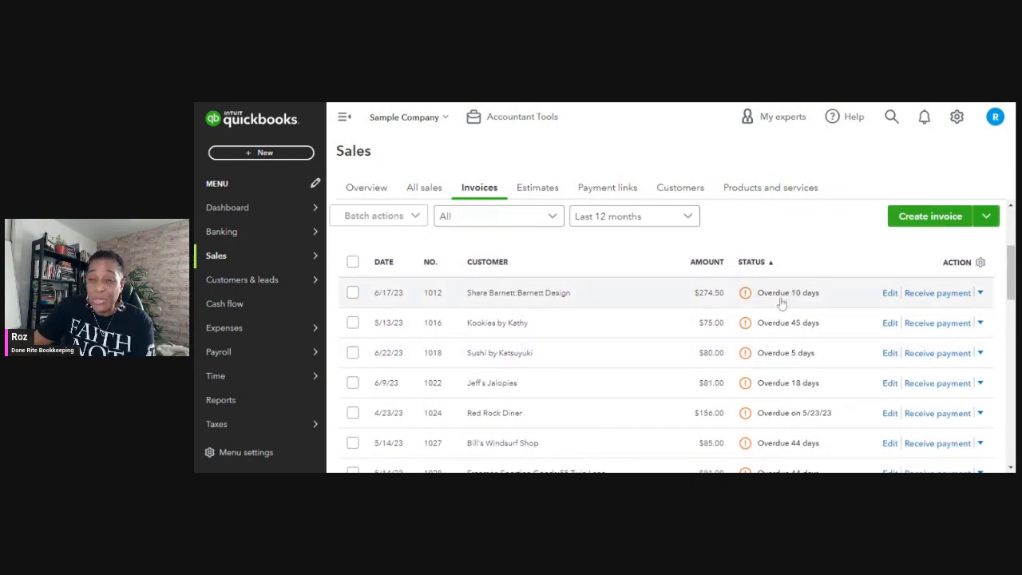
pyautogui.scroll(-1, 782, 304)
pyautogui.scroll(-2, 786, 307)
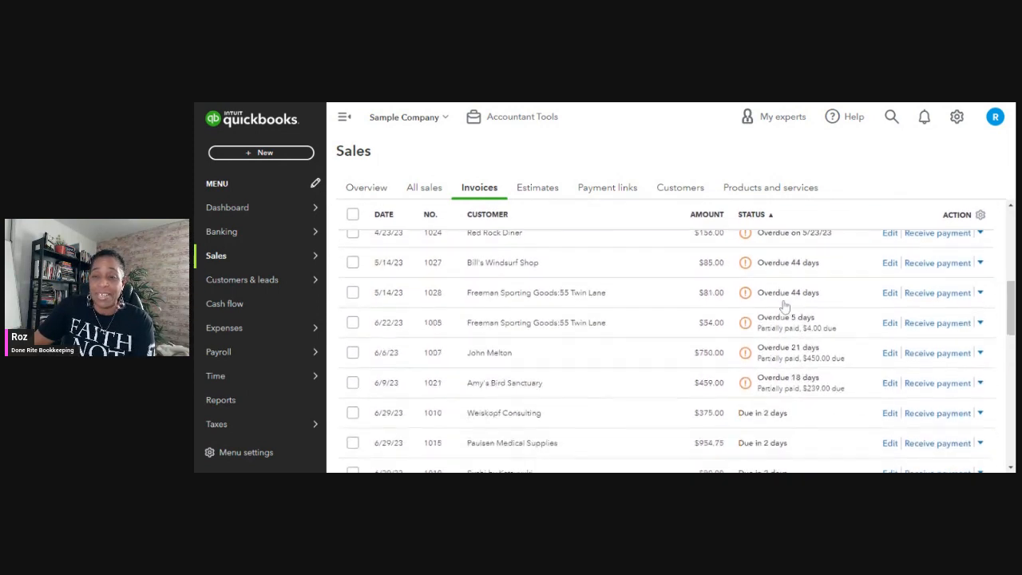
pyautogui.scroll(4, 788, 301)
pyautogui.scroll(-2, 908, 231)
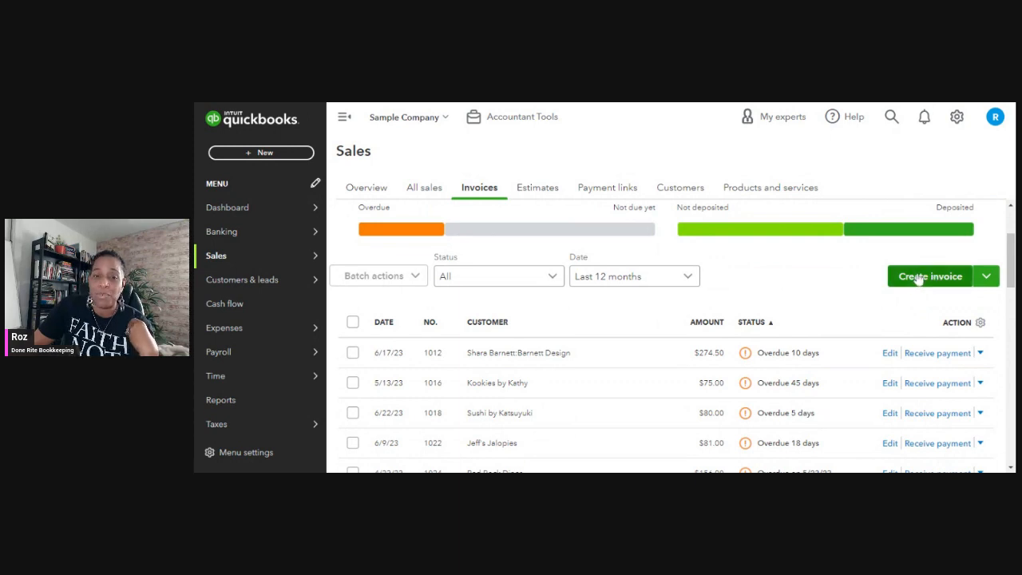
# Create a new invoice and select the existing customer listed just before Paulsen Medical Supplies.
pyautogui.scroll(-1, 703, 298)
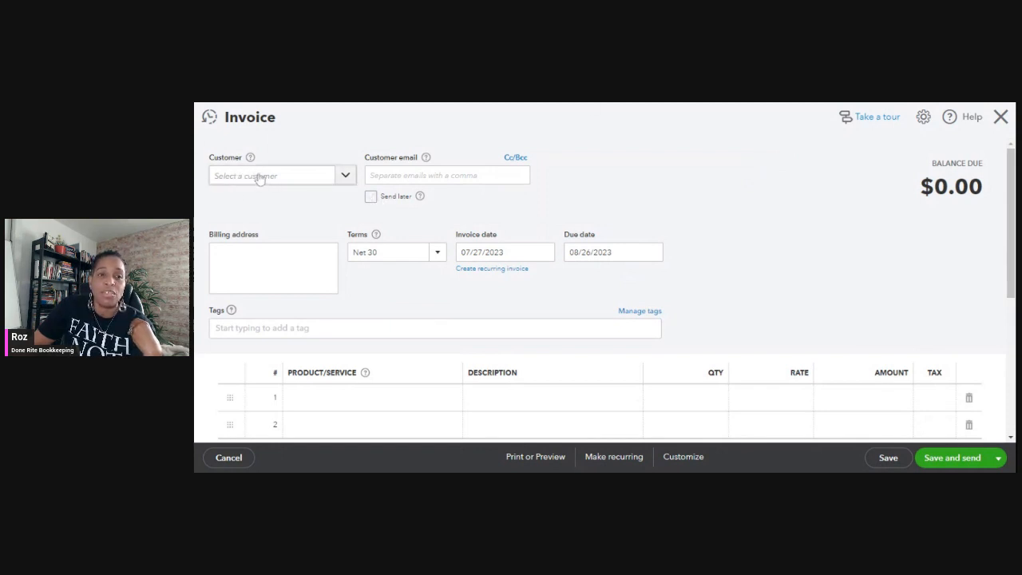
pyautogui.click(348, 177)
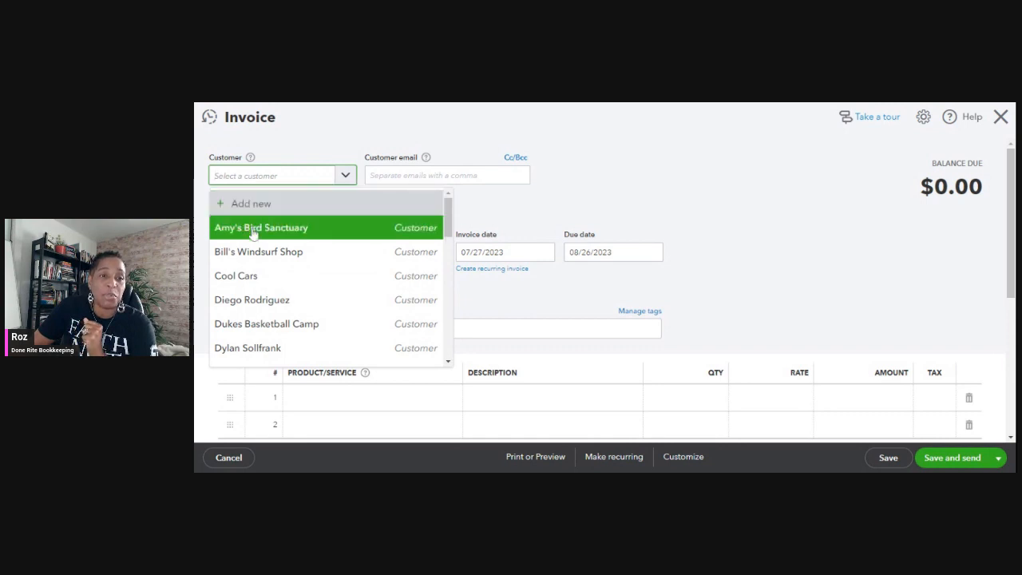
pyautogui.scroll(-5, 271, 255)
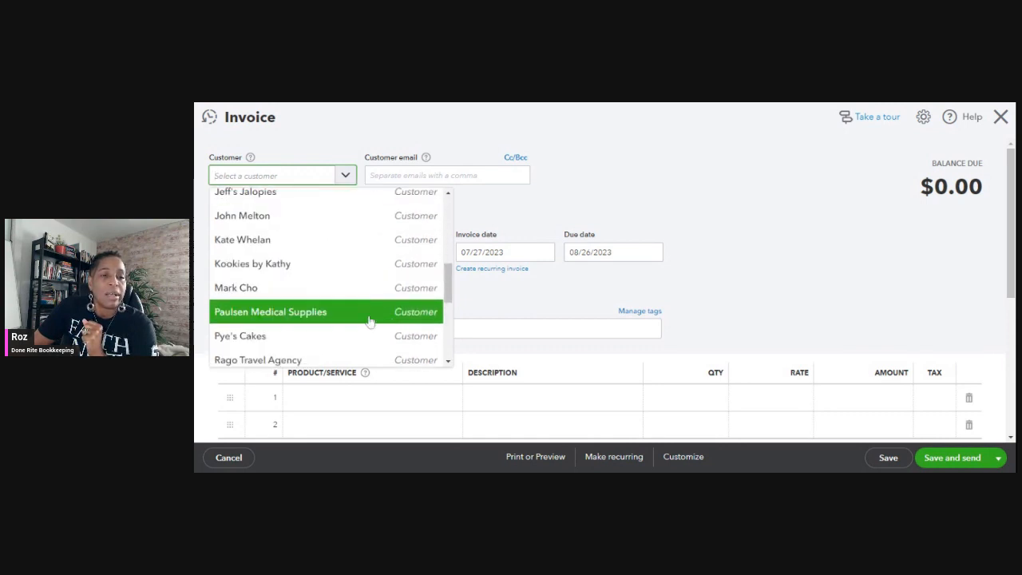
pyautogui.click(266, 294)
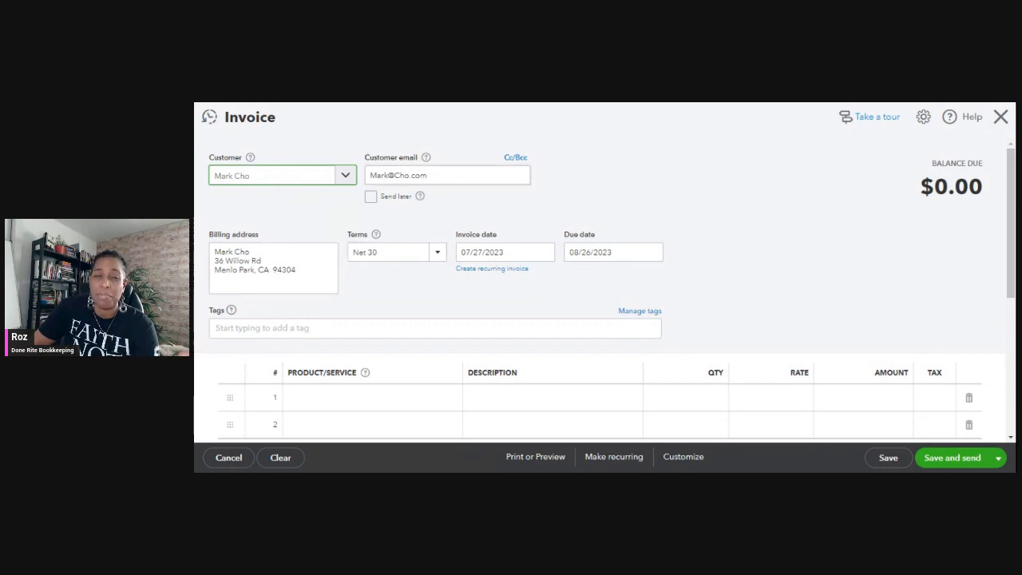
# Check the invoice's Send later option and view the available payment terms without choosing a different one.
pyautogui.click(371, 198)
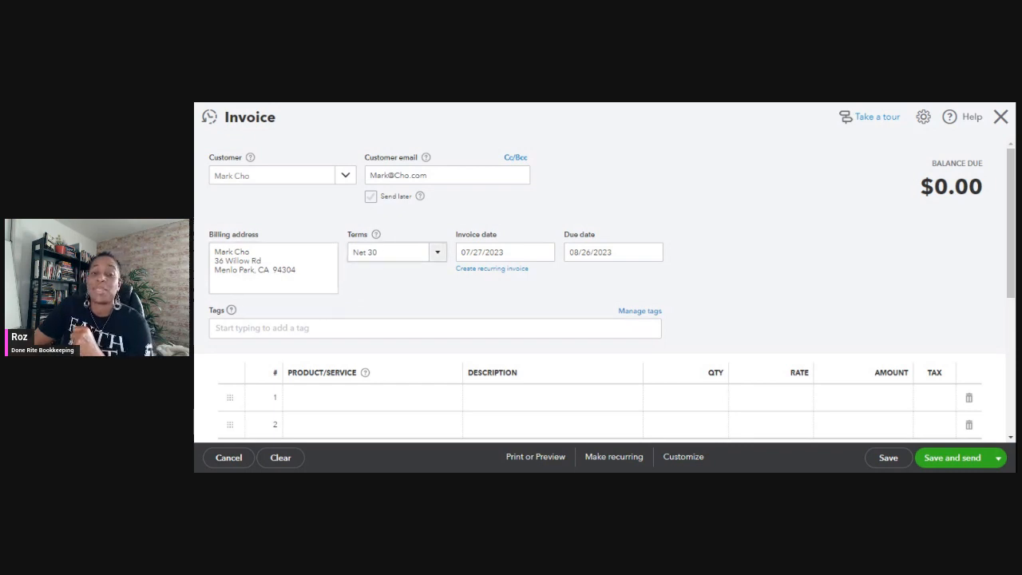
pyautogui.click(437, 257)
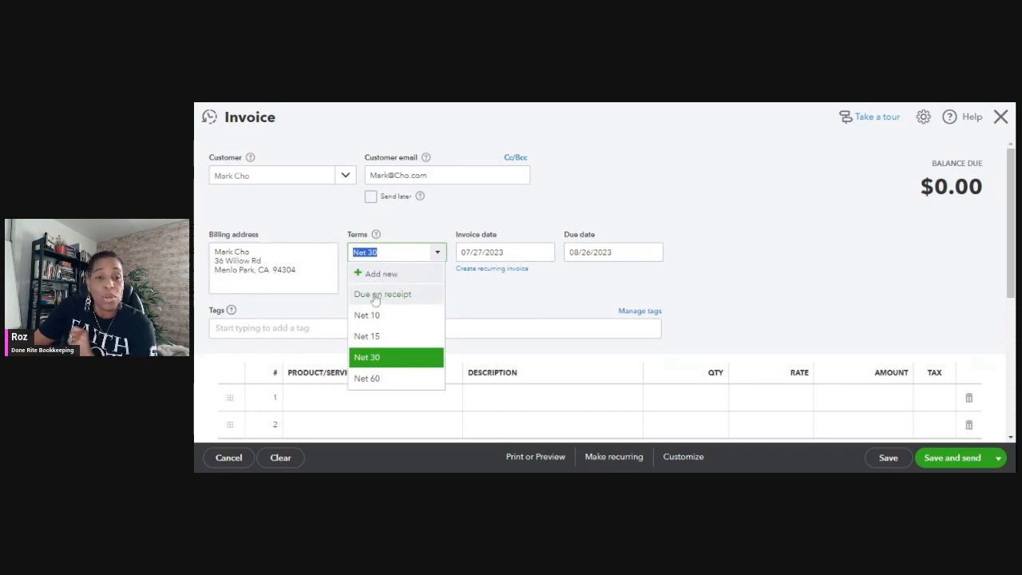
pyautogui.click(639, 210)
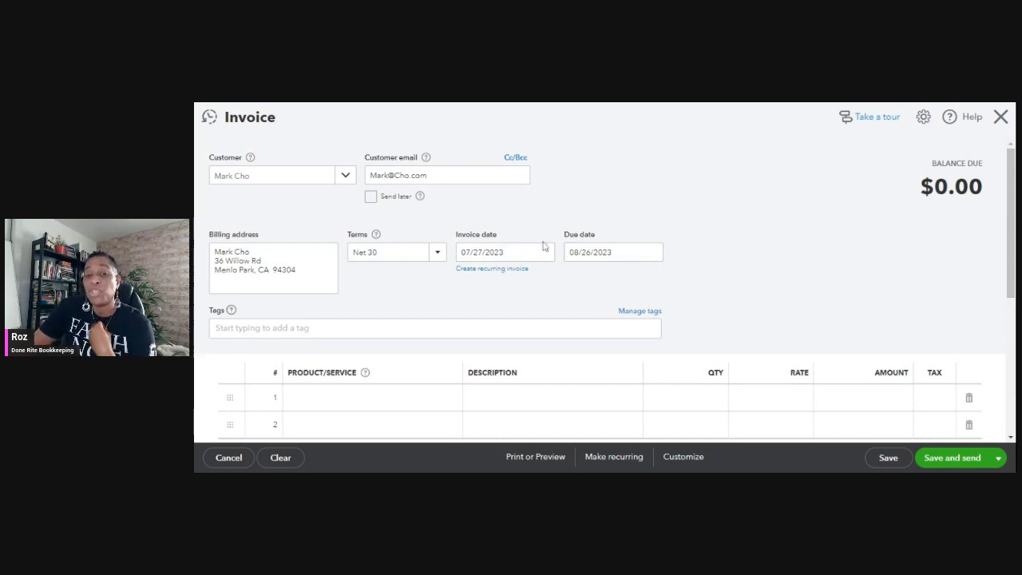
# Add the Pest Control service as the first line item of the invoice.
pyautogui.scroll(-2, 610, 288)
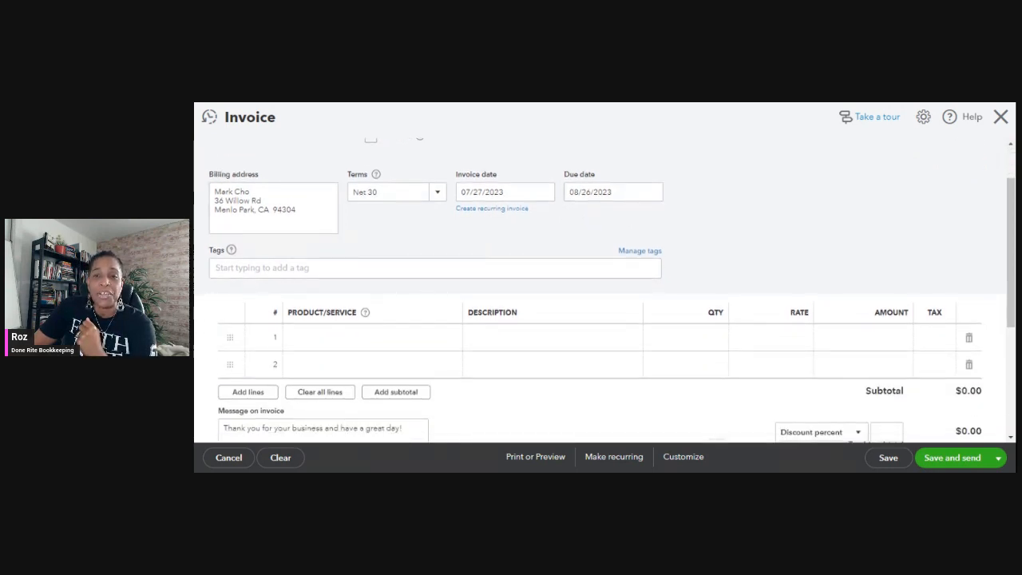
pyautogui.scroll(1, 418, 290)
pyautogui.scroll(-3, 418, 290)
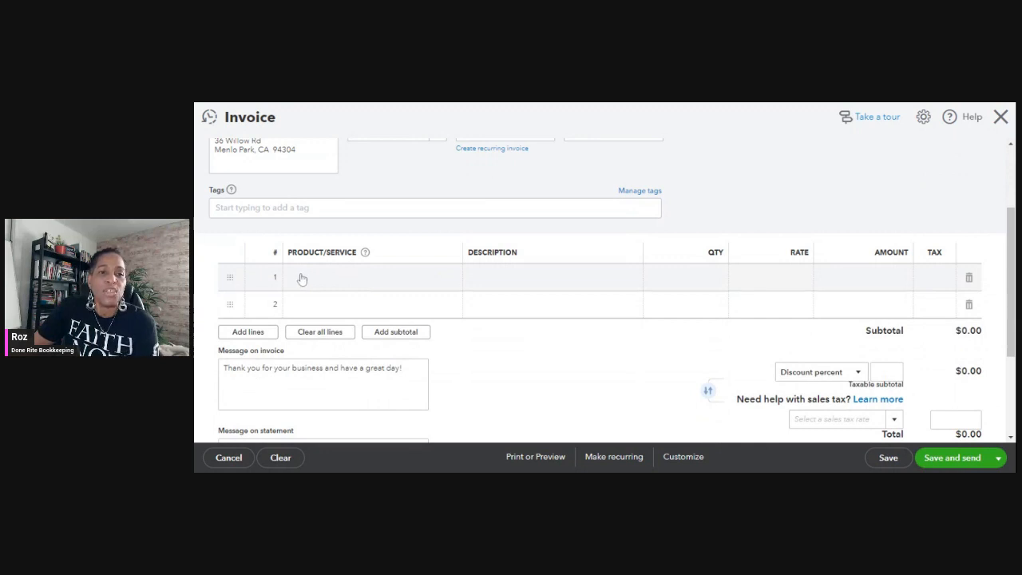
pyautogui.click(348, 274)
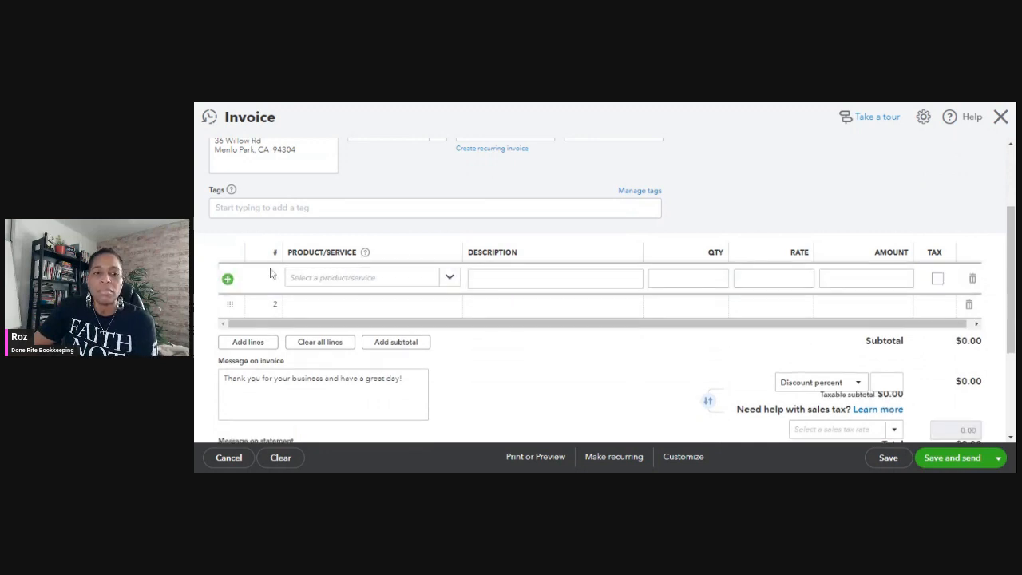
pyautogui.click(452, 279)
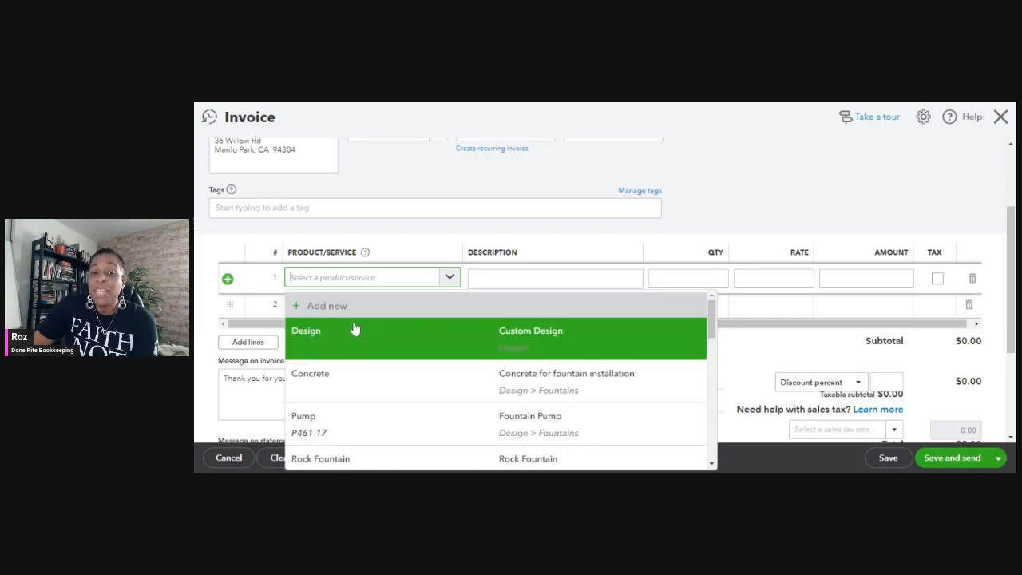
pyautogui.scroll(-3, 358, 338)
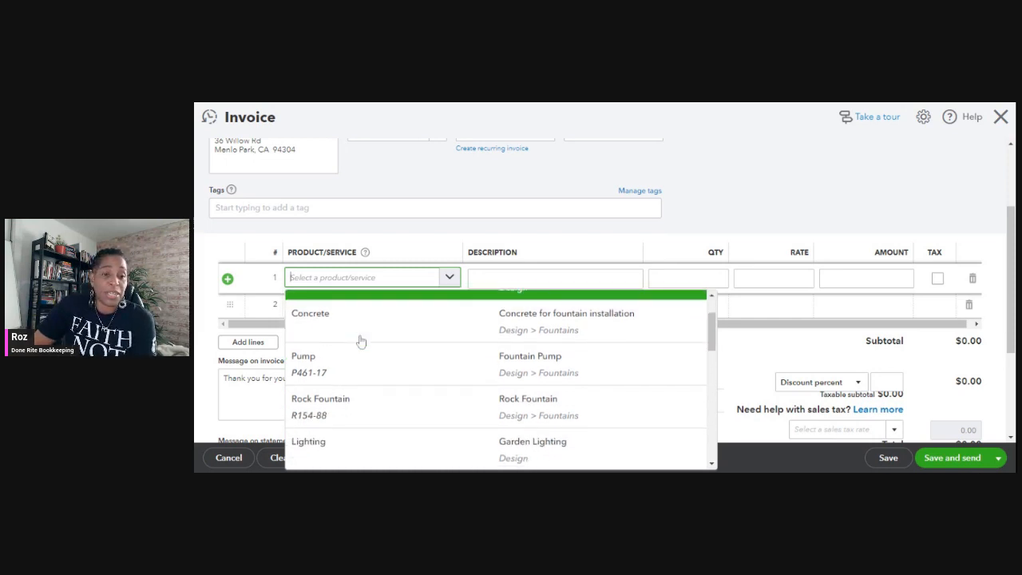
pyautogui.scroll(-2, 356, 339)
pyautogui.scroll(4, 353, 338)
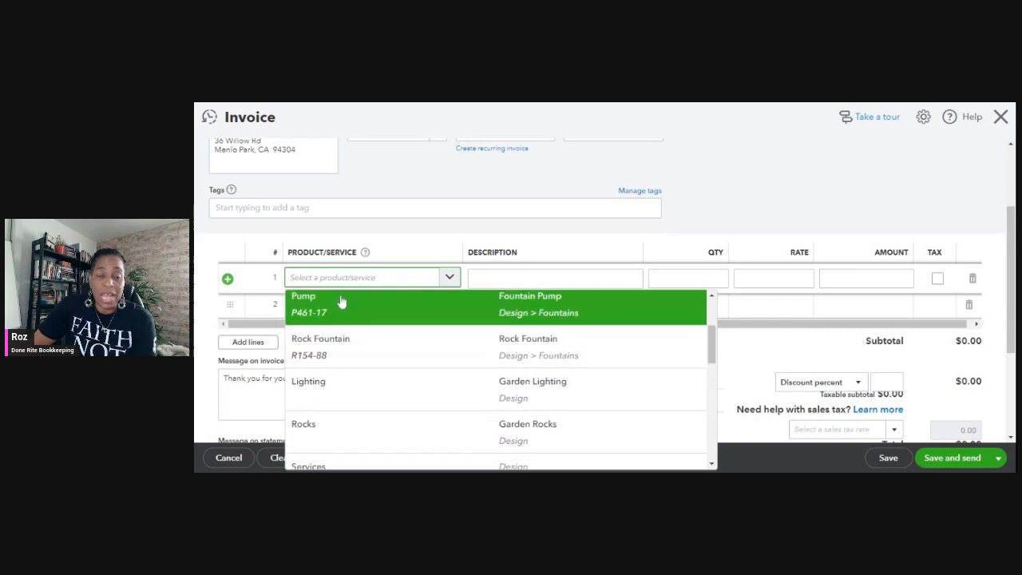
pyautogui.scroll(3, 353, 348)
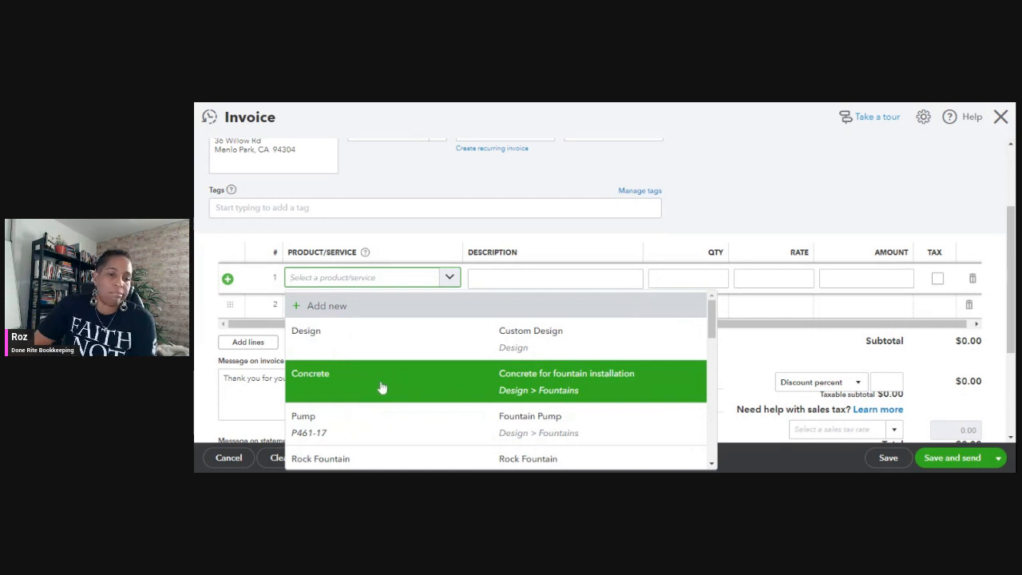
pyautogui.scroll(-3, 431, 371)
pyautogui.scroll(-5, 431, 372)
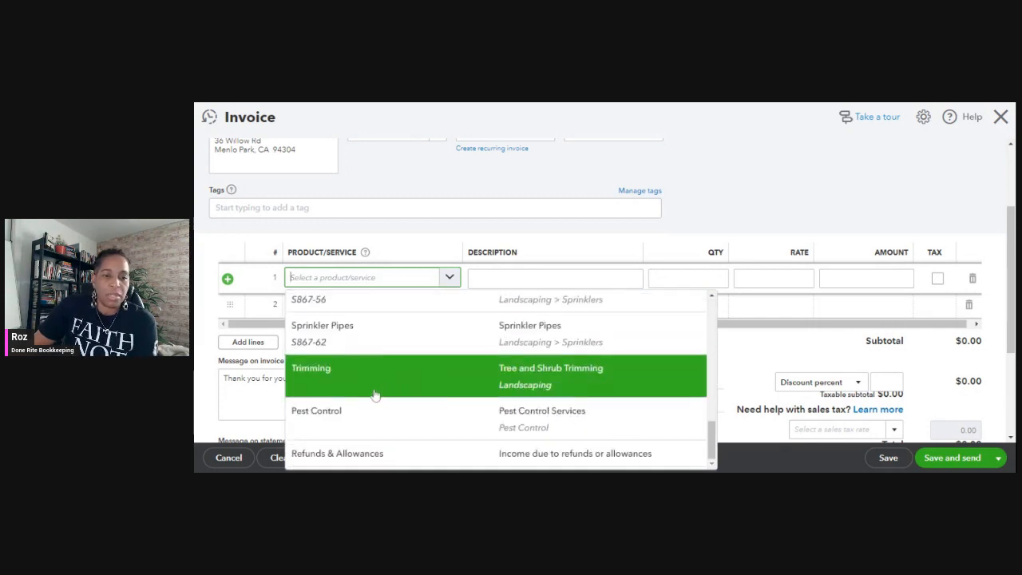
pyautogui.click(357, 421)
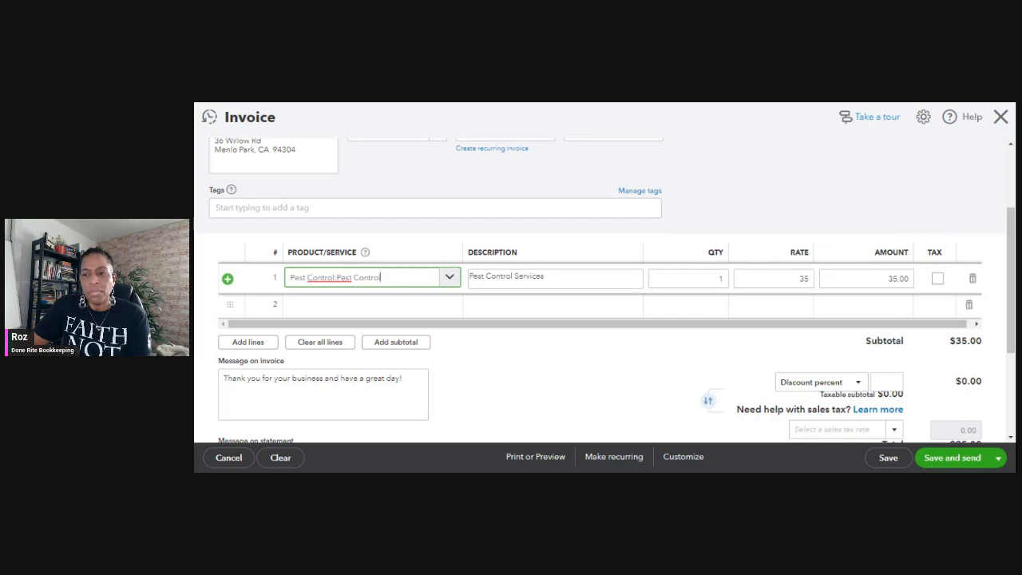
# Try marking the Pest Control line as taxable, and clear its tax mark again.
pyautogui.click(938, 280)
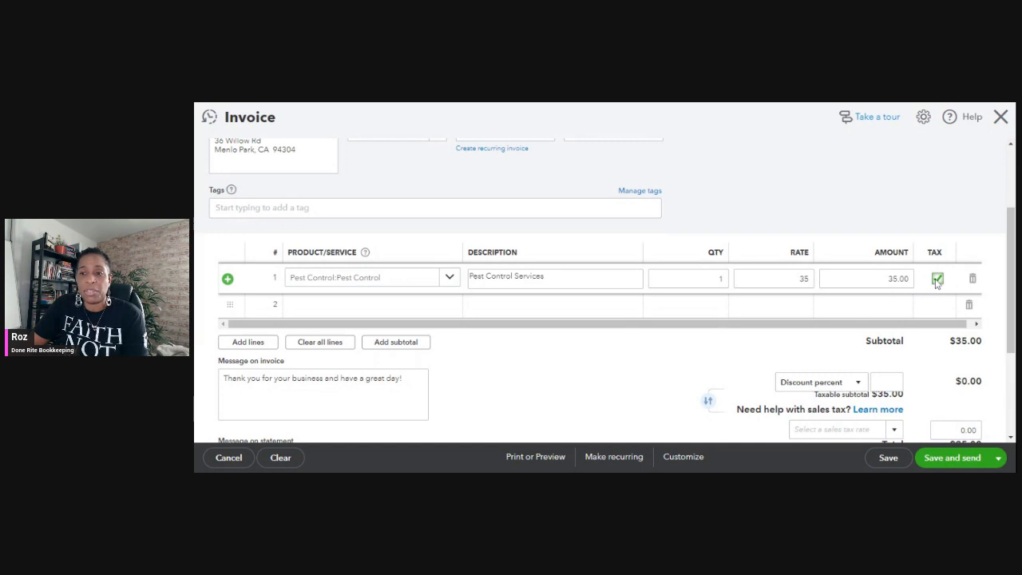
pyautogui.click(937, 280)
# Review the invoice's messages and totals area and view the available discount types.
pyautogui.scroll(-2, 902, 208)
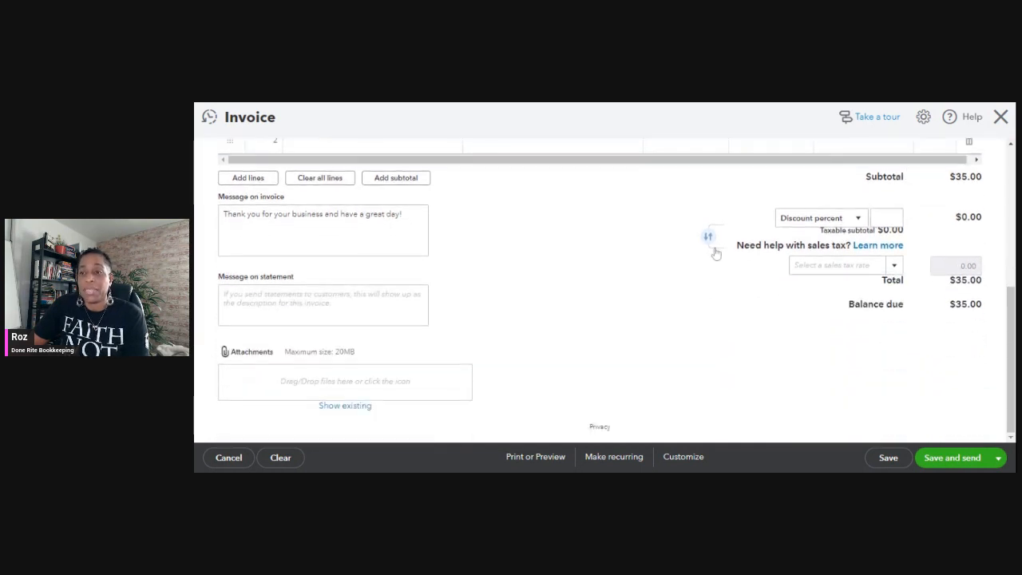
pyautogui.scroll(1, 682, 294)
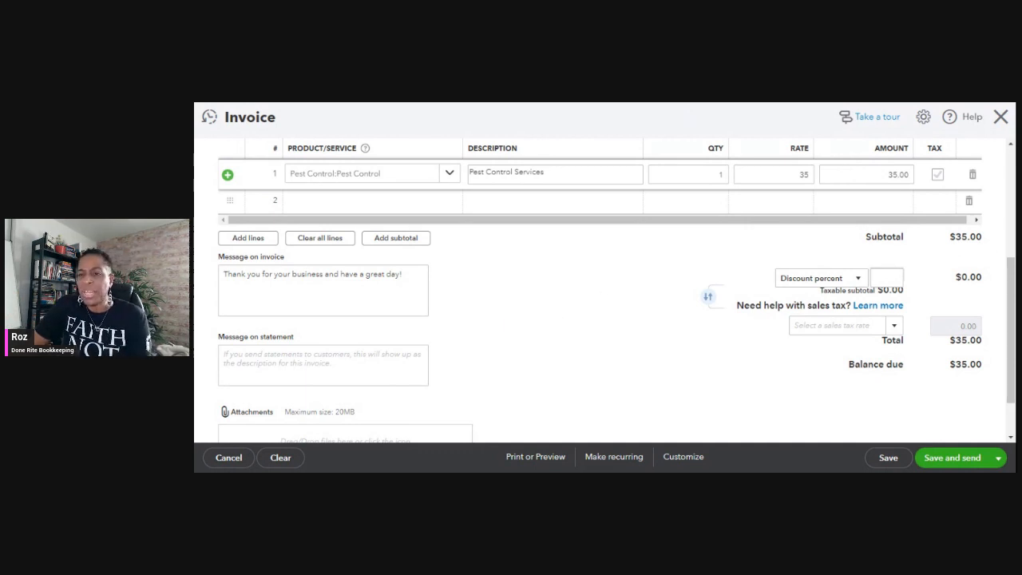
pyautogui.click(859, 281)
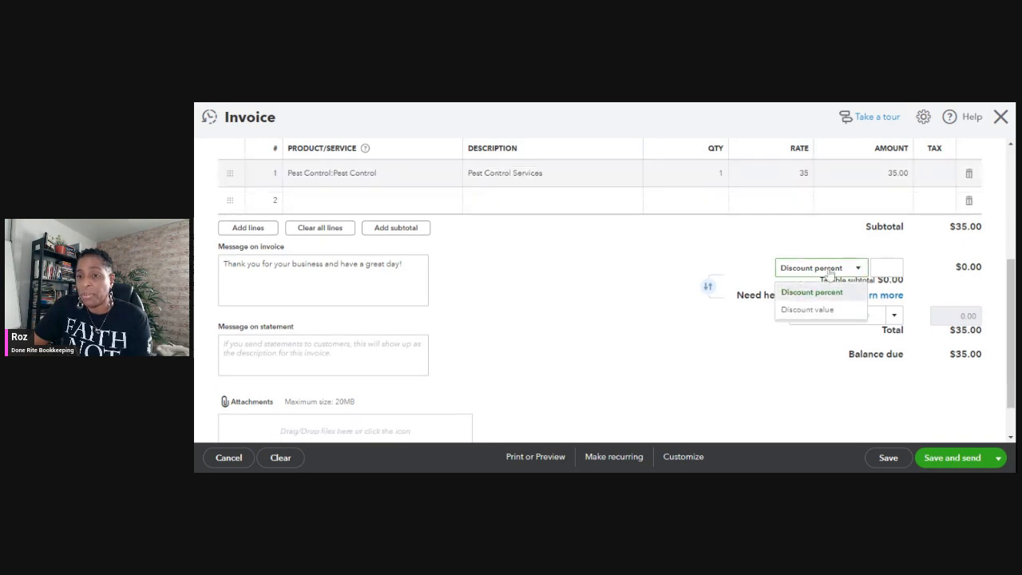
pyautogui.click(754, 249)
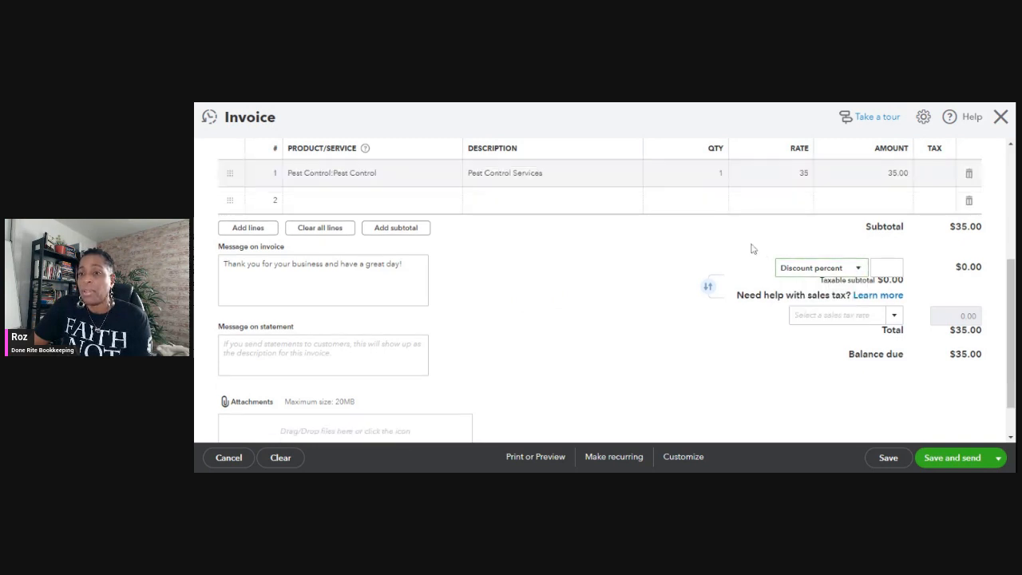
pyautogui.click(857, 271)
pyautogui.click(820, 251)
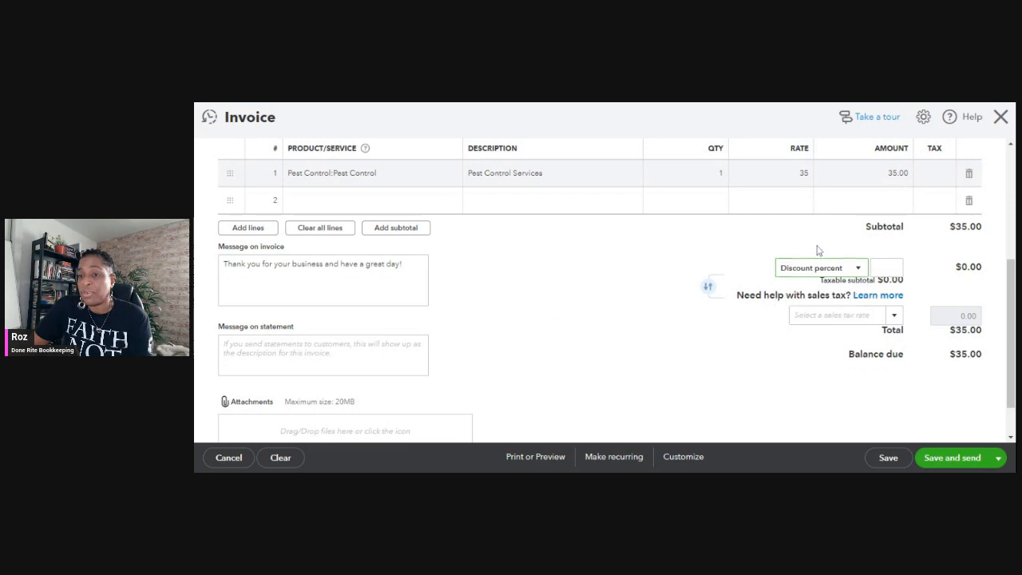
# Set the invoice's sales tax rate to California (8%).
pyautogui.scroll(-1, 634, 295)
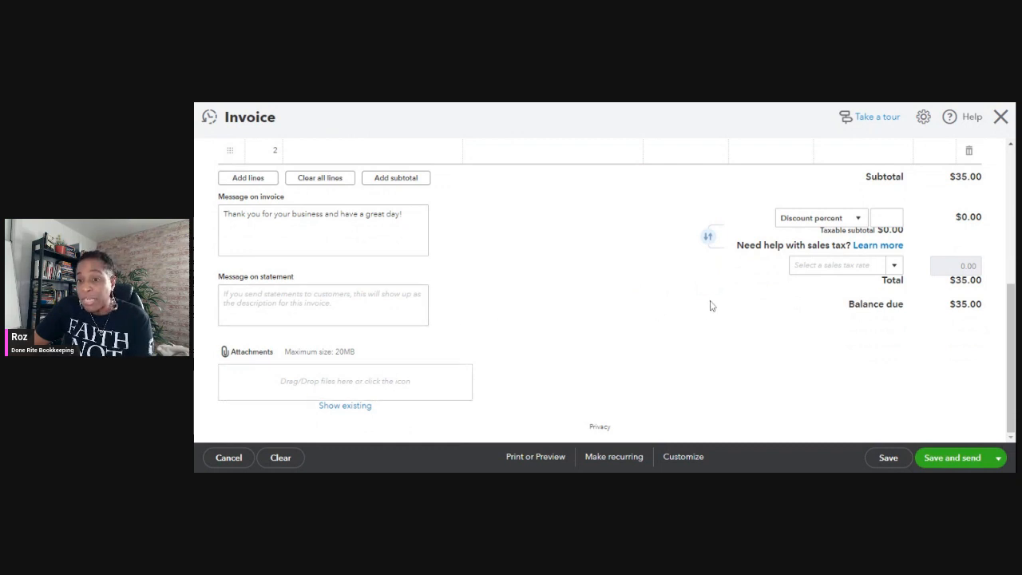
pyautogui.click(893, 265)
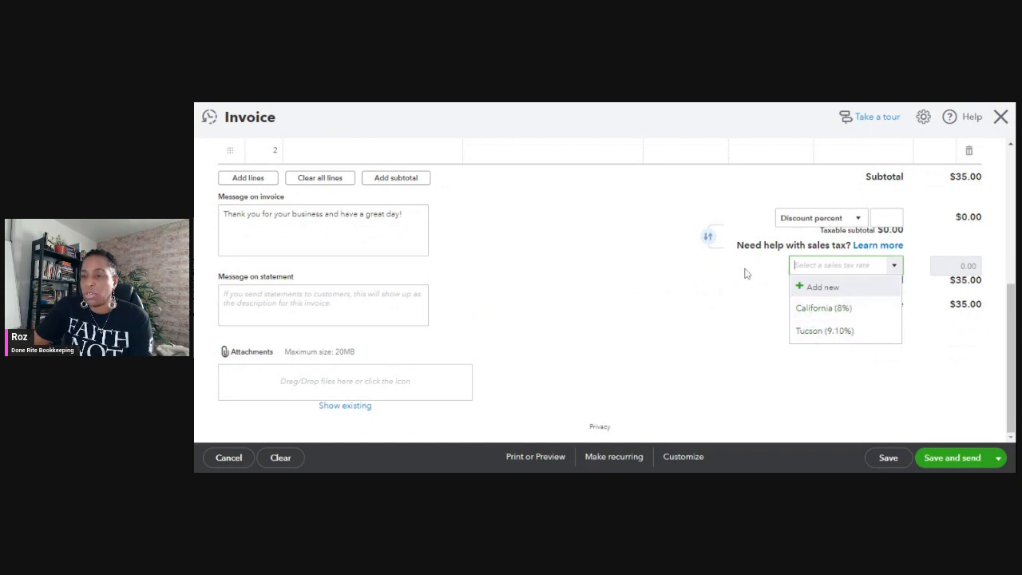
pyautogui.click(831, 310)
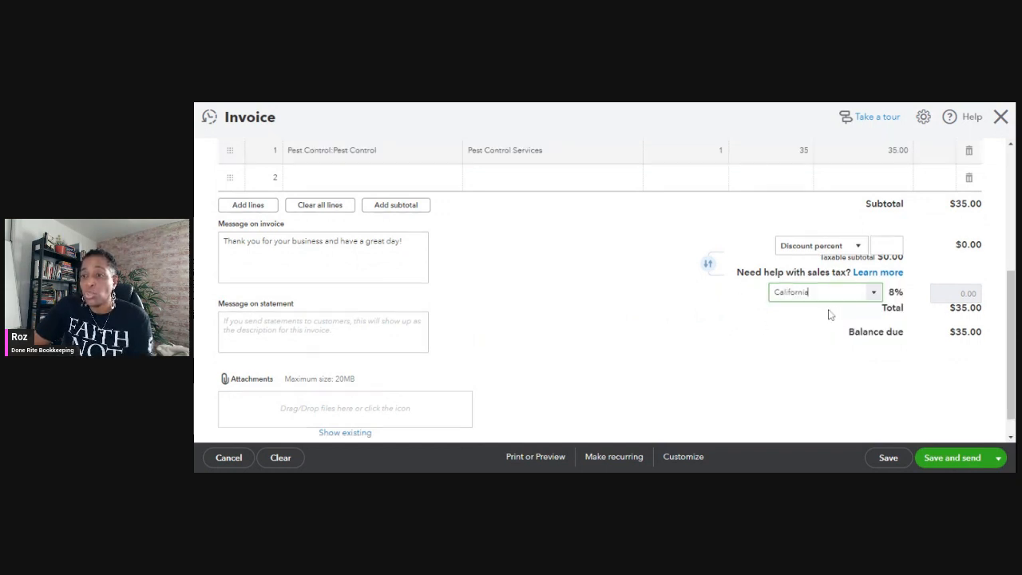
# View the form for adding a new sales tax rate and close it without adding one.
pyautogui.click(874, 292)
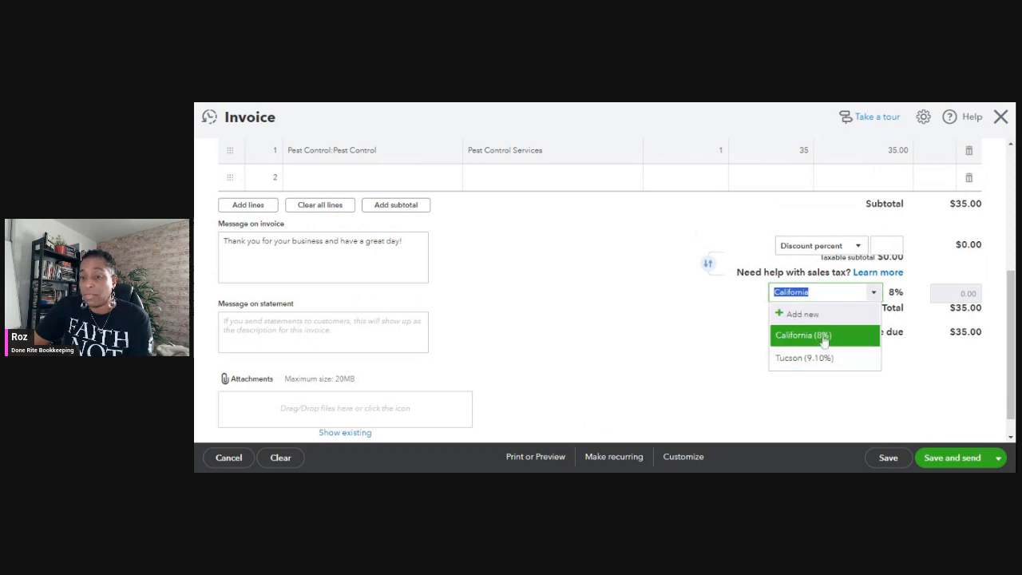
pyautogui.click(807, 311)
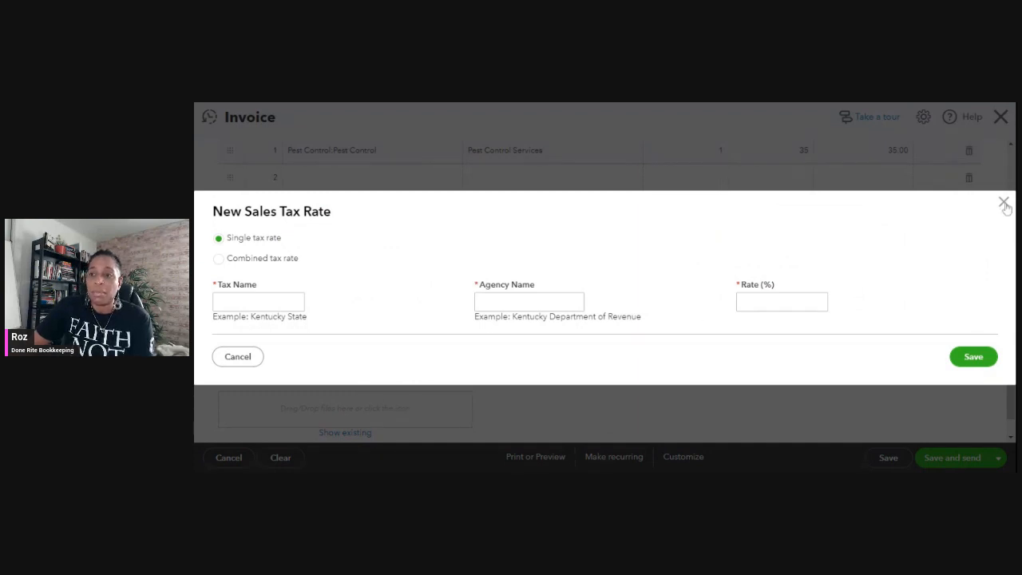
pyautogui.click(1003, 203)
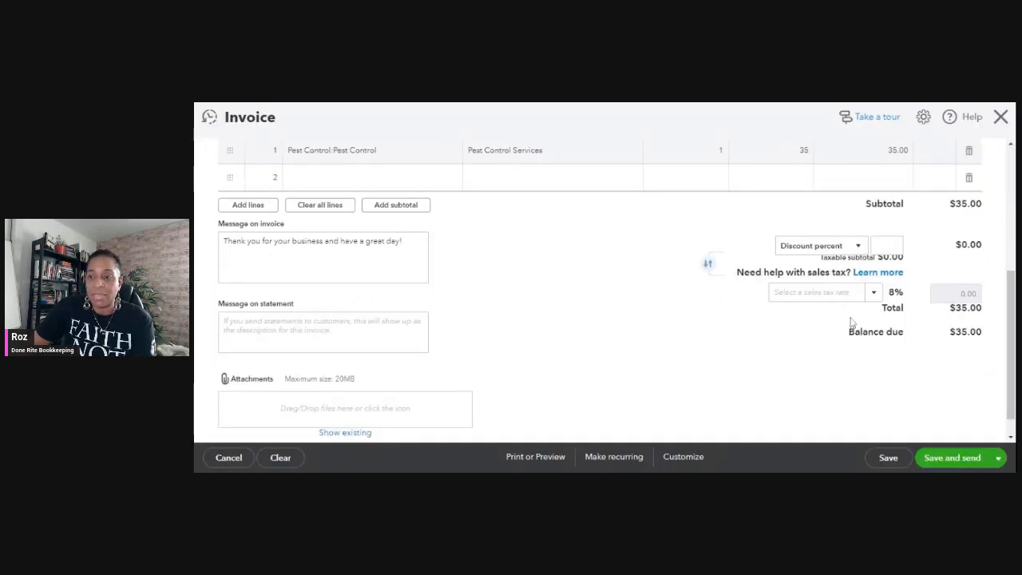
# View the invoice's alternative saving options without choosing one.
pyautogui.scroll(-1, 743, 340)
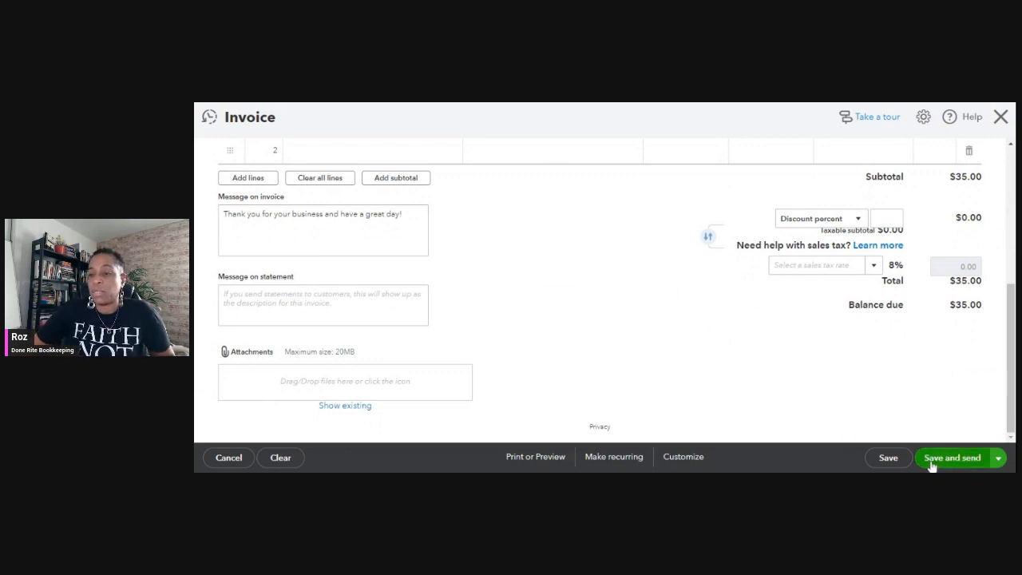
pyautogui.click(999, 458)
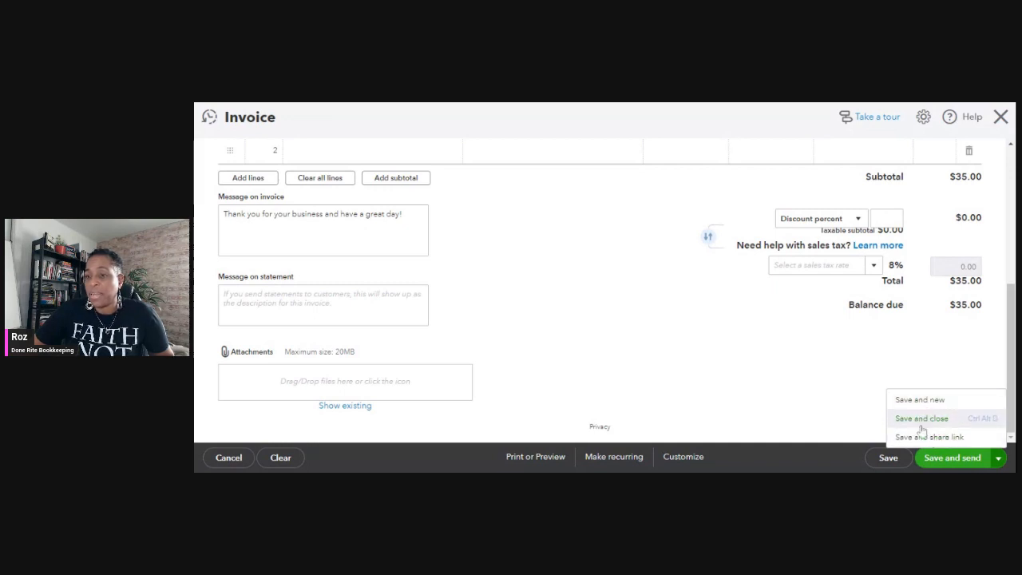
pyautogui.click(827, 376)
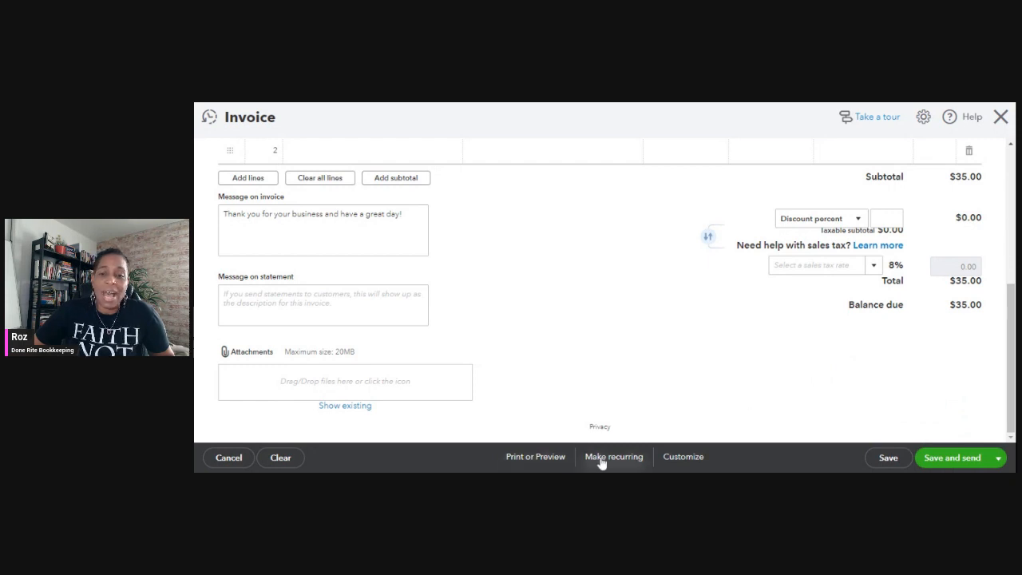
# Save the invoice by opening its print preview, look through the previewed page and close the preview.
pyautogui.click(524, 459)
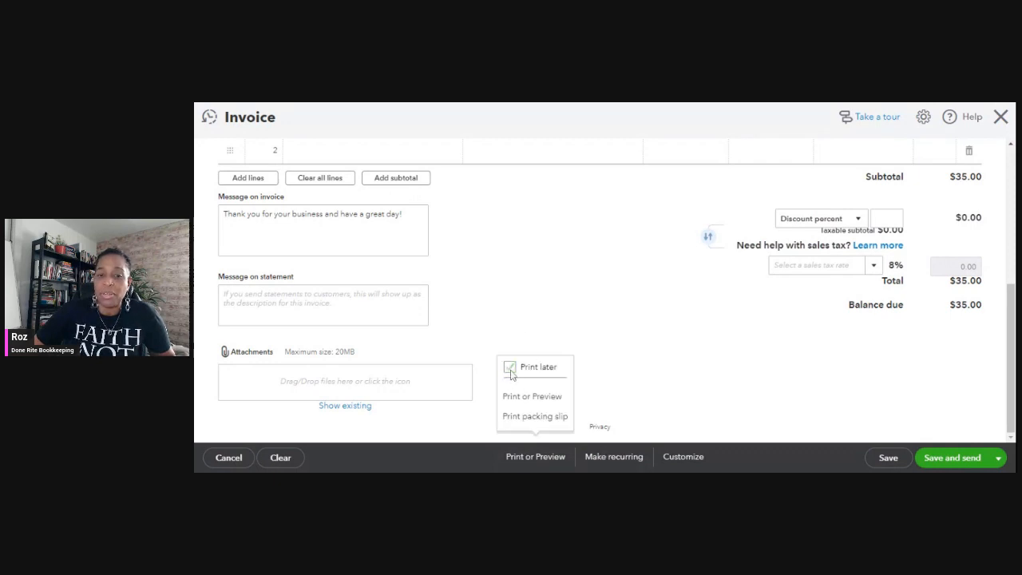
pyautogui.click(517, 398)
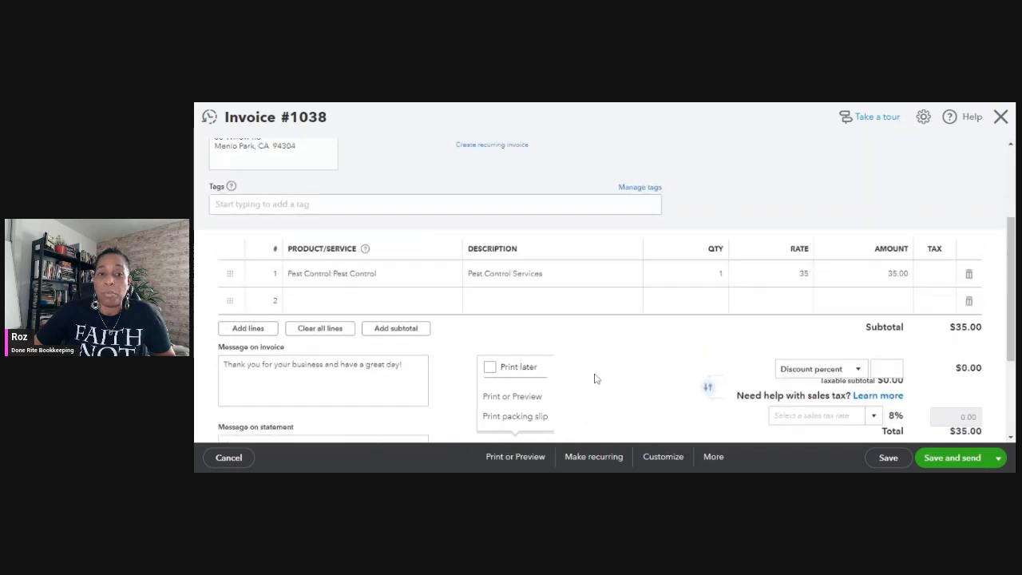
pyautogui.scroll(-1, 717, 205)
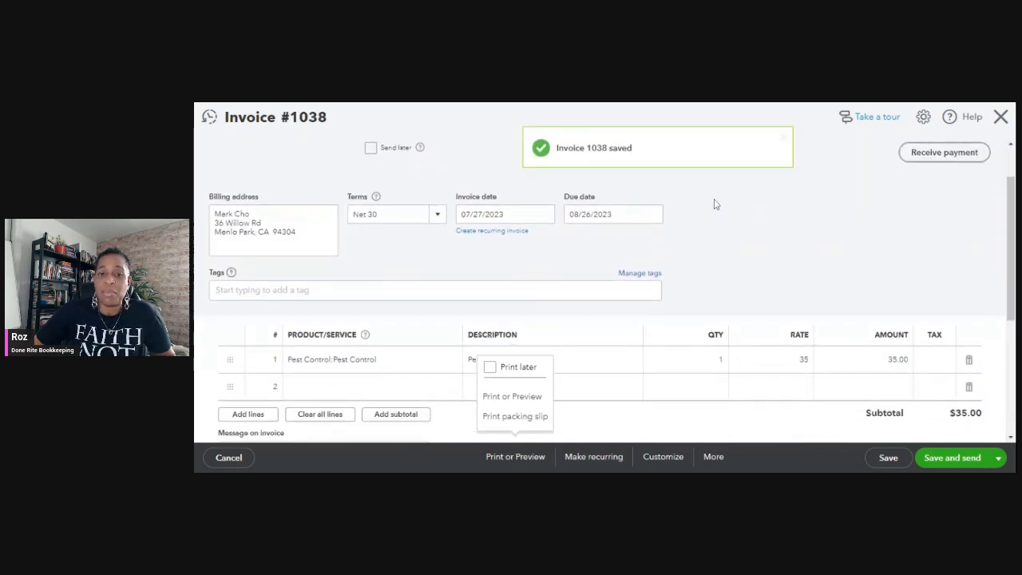
pyautogui.scroll(-3, 716, 204)
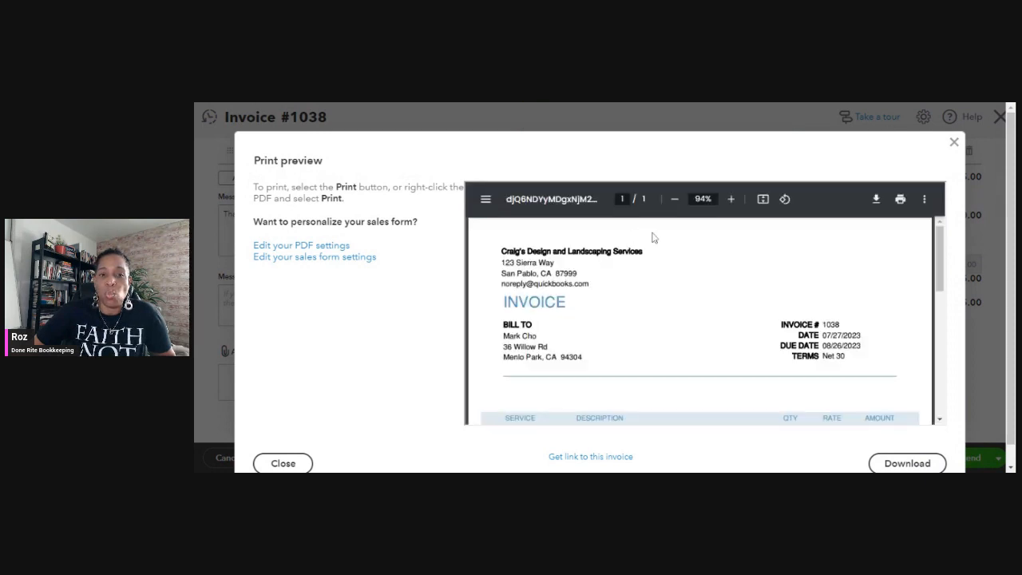
pyautogui.scroll(-3, 651, 240)
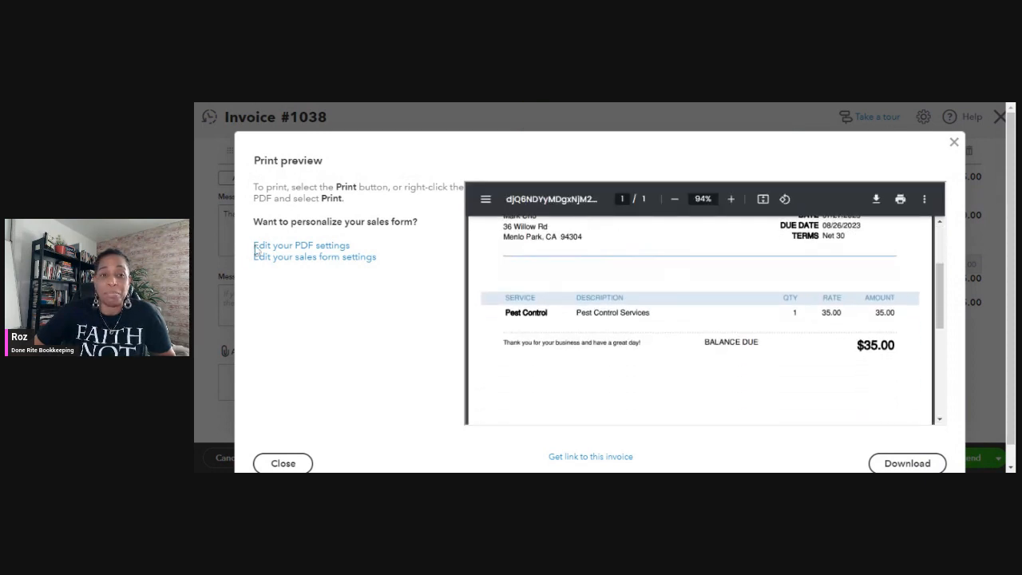
pyautogui.scroll(-5, 817, 315)
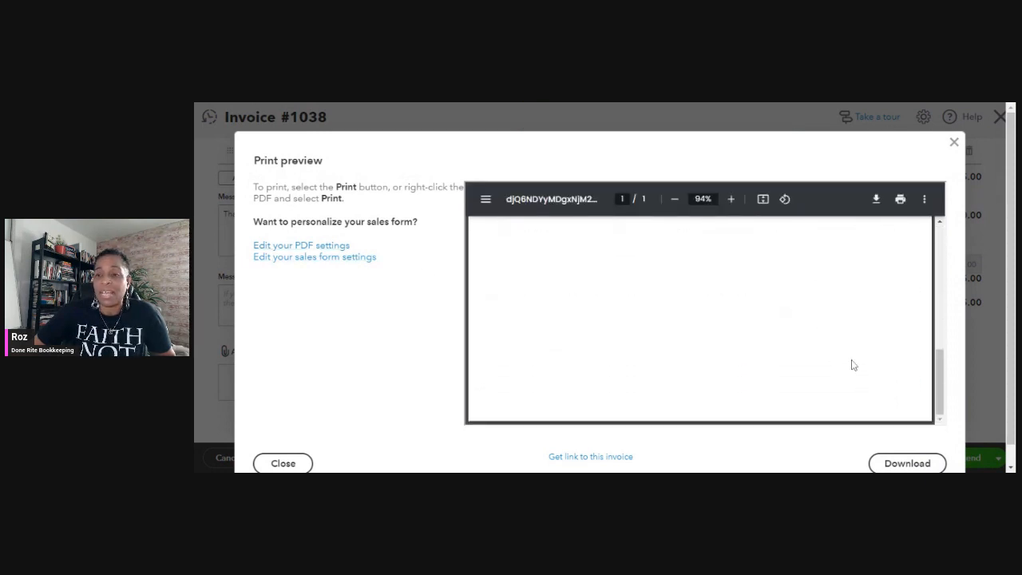
pyautogui.scroll(-1, 853, 365)
pyautogui.click(956, 121)
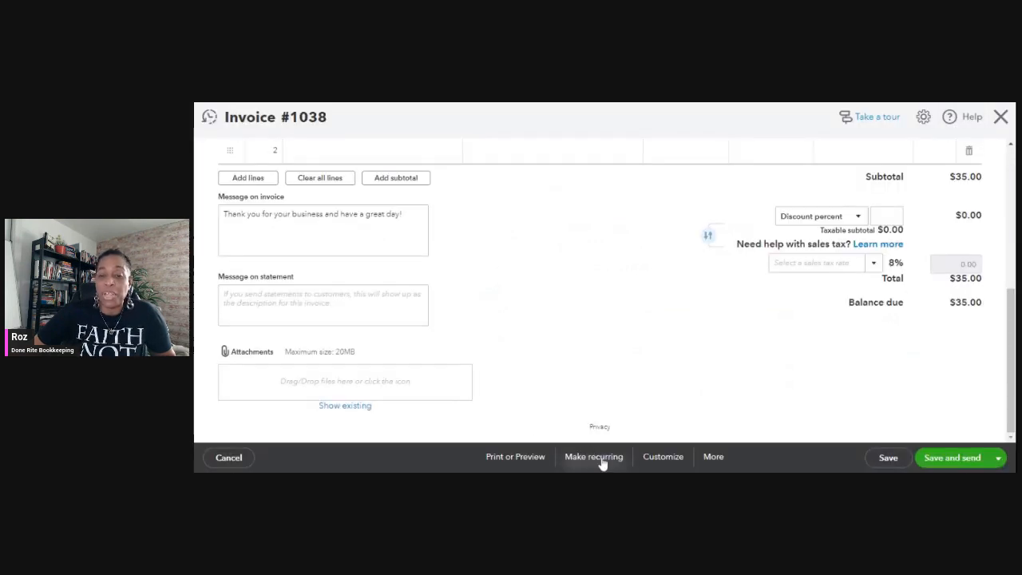
# Start a new custom invoice style and browse its available design templates.
pyautogui.click(671, 457)
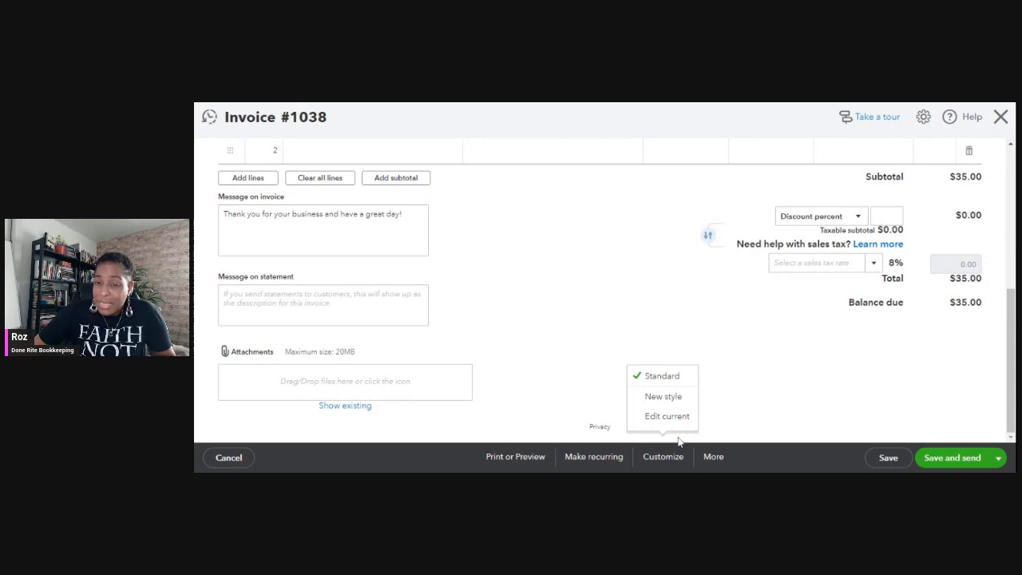
pyautogui.click(681, 397)
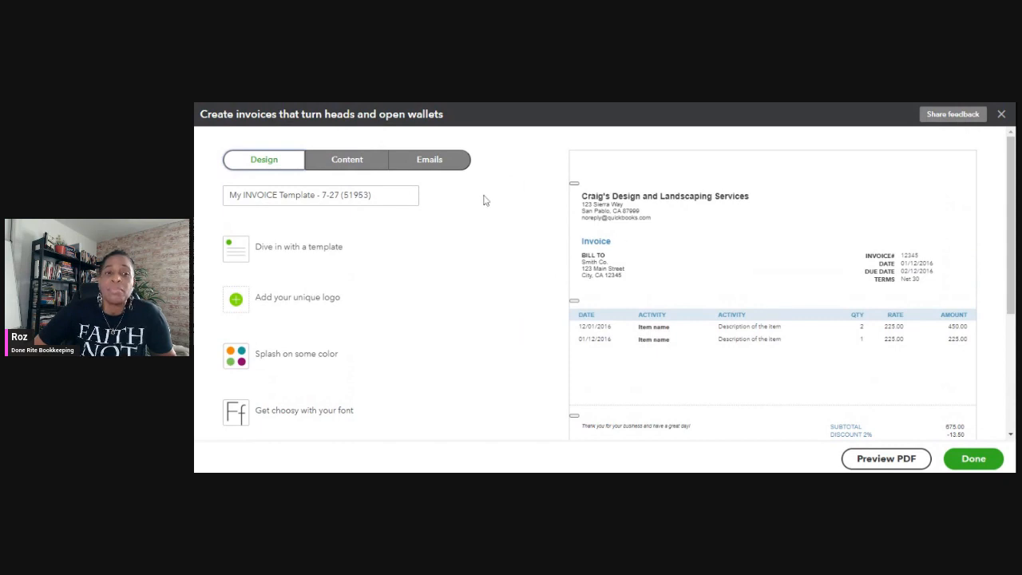
pyautogui.scroll(-1, 434, 221)
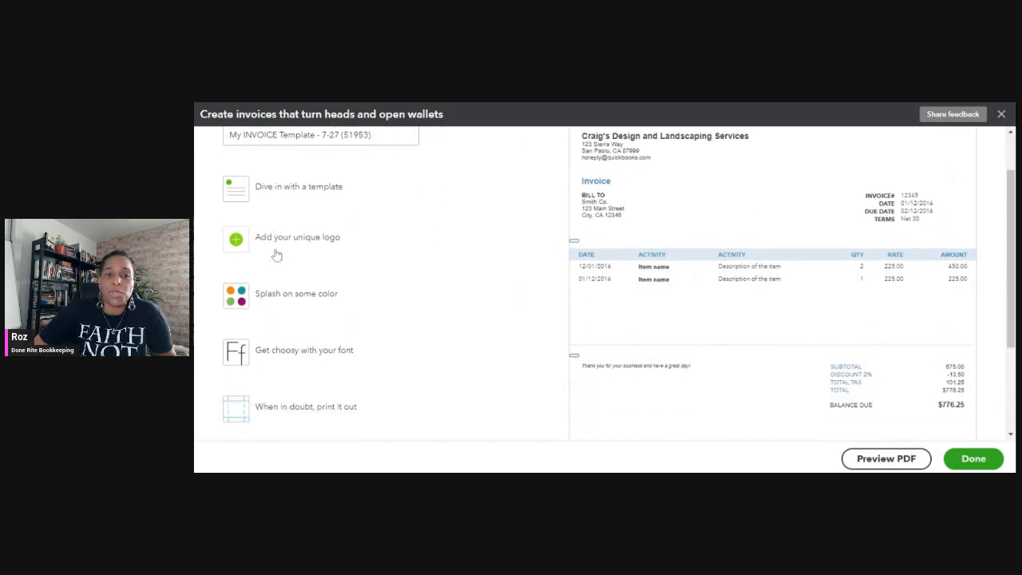
pyautogui.scroll(1, 486, 232)
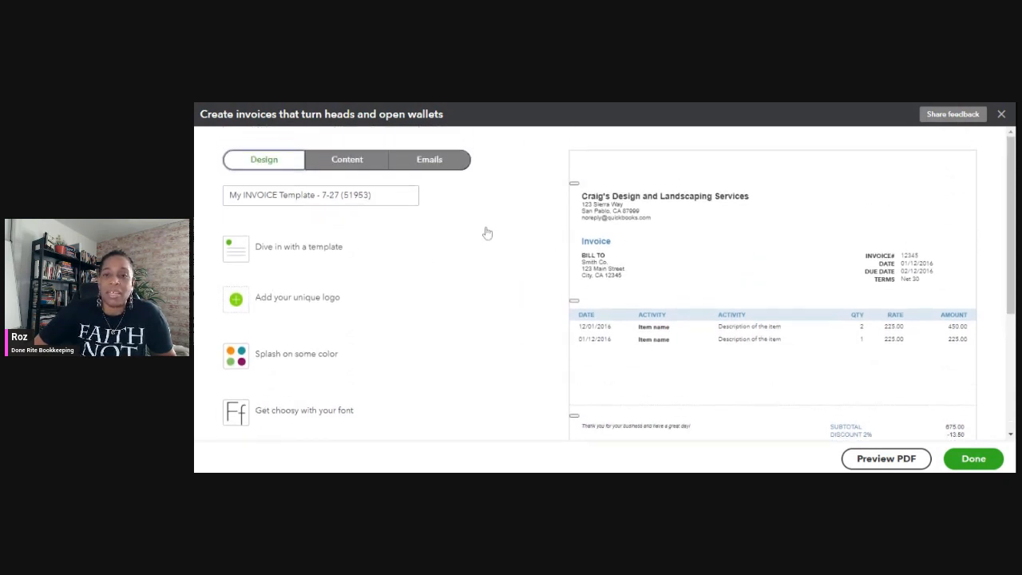
pyautogui.click(289, 262)
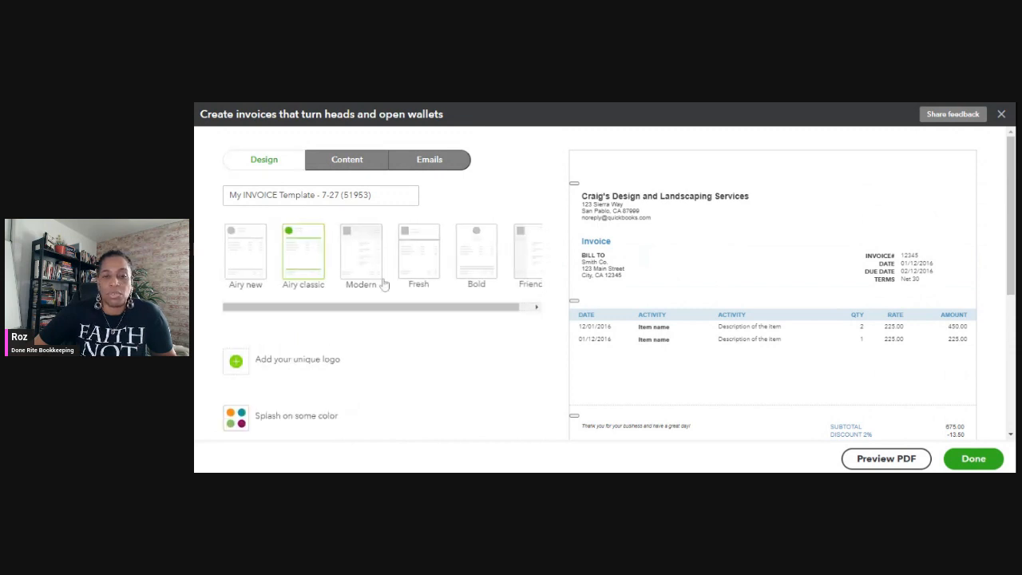
pyautogui.hscroll(1, 368, 307)
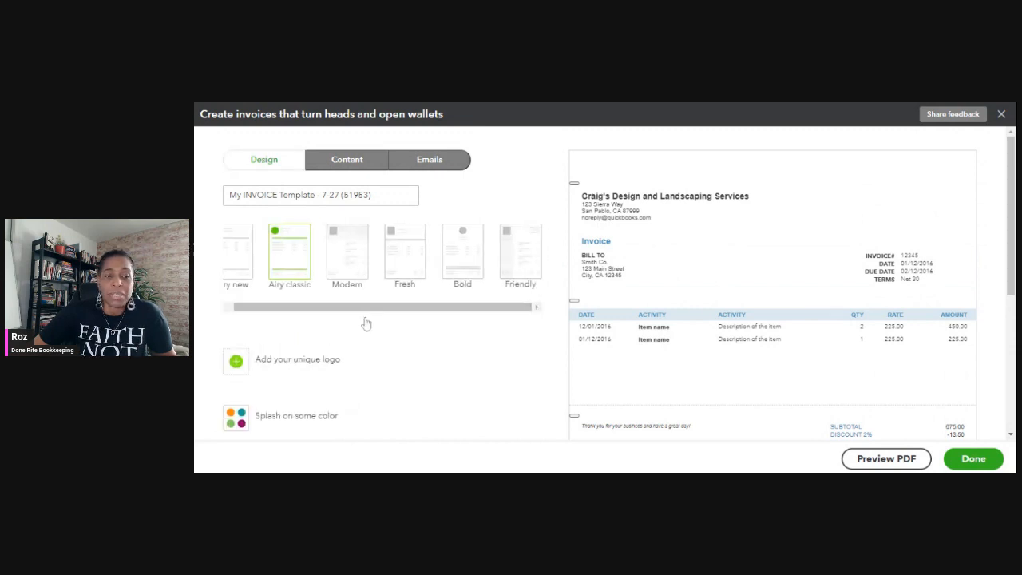
# View the invoice style's logo option and set its accent color to dark green (#2a651d).
pyautogui.click(311, 359)
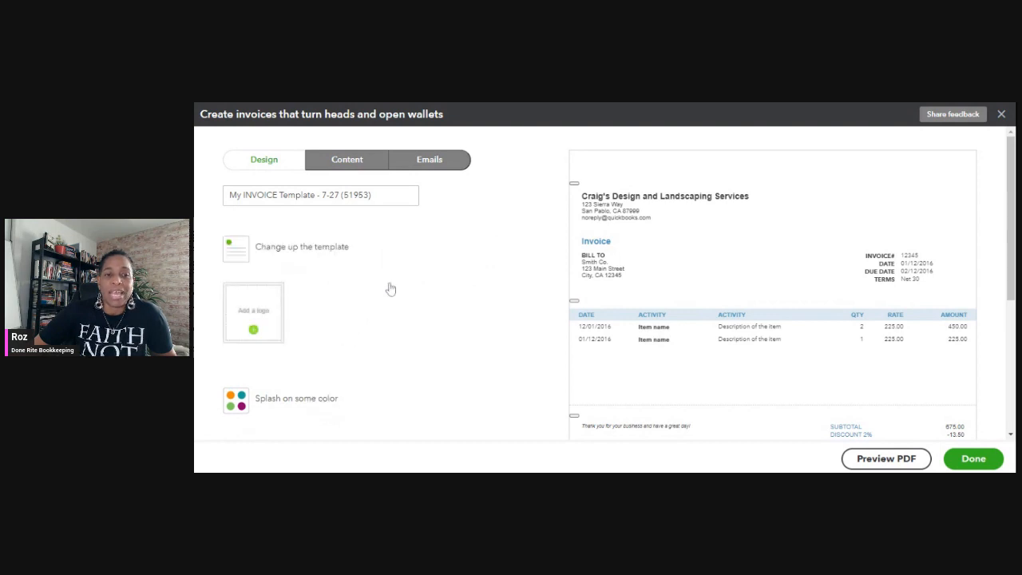
pyautogui.scroll(-3, 363, 286)
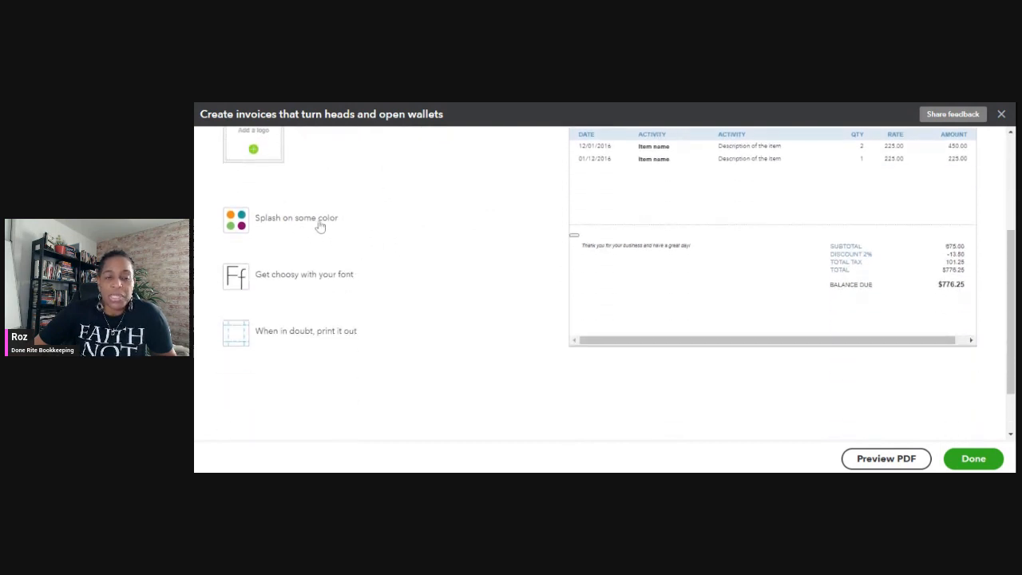
pyautogui.click(319, 226)
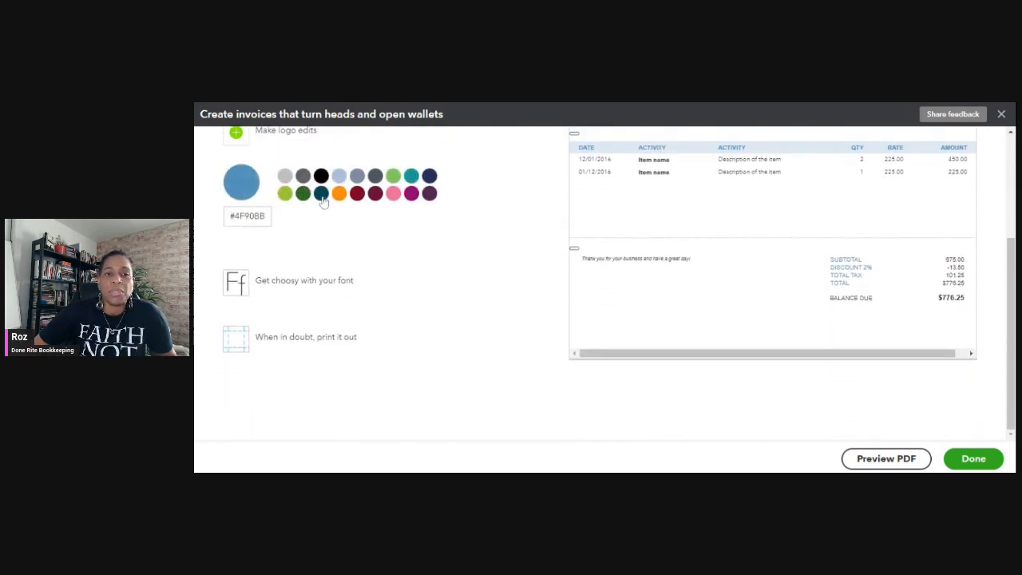
pyautogui.click(303, 194)
pyautogui.scroll(3, 543, 249)
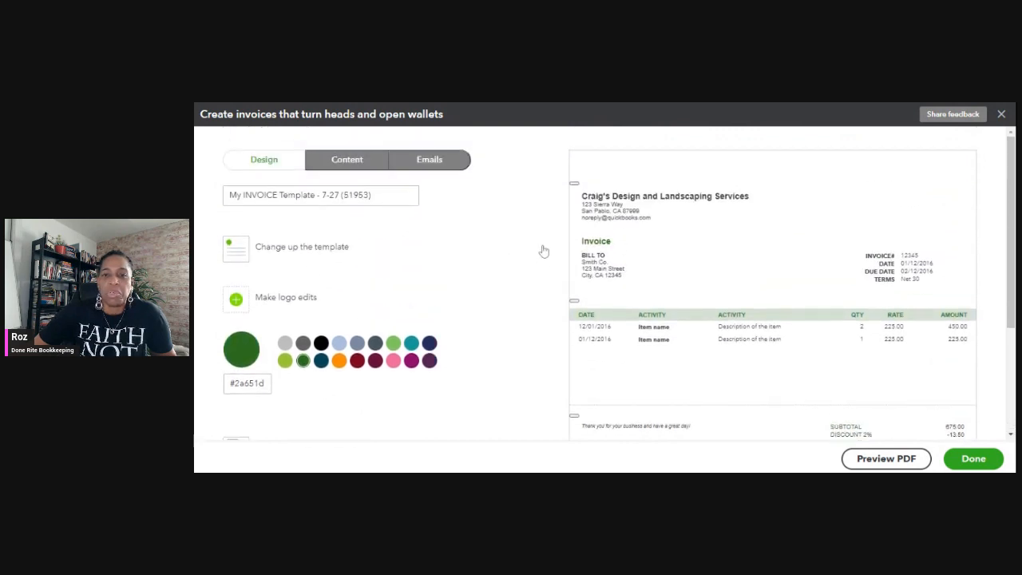
pyautogui.scroll(-3, 543, 250)
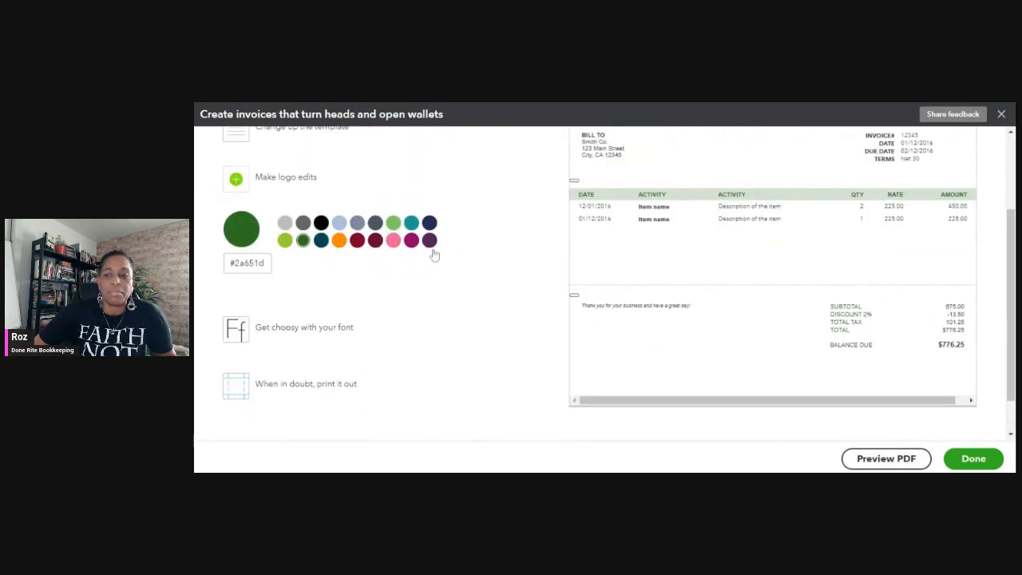
pyautogui.scroll(-1, 424, 257)
# View the invoice style's font choices and its page margin and print settings.
pyautogui.click(281, 281)
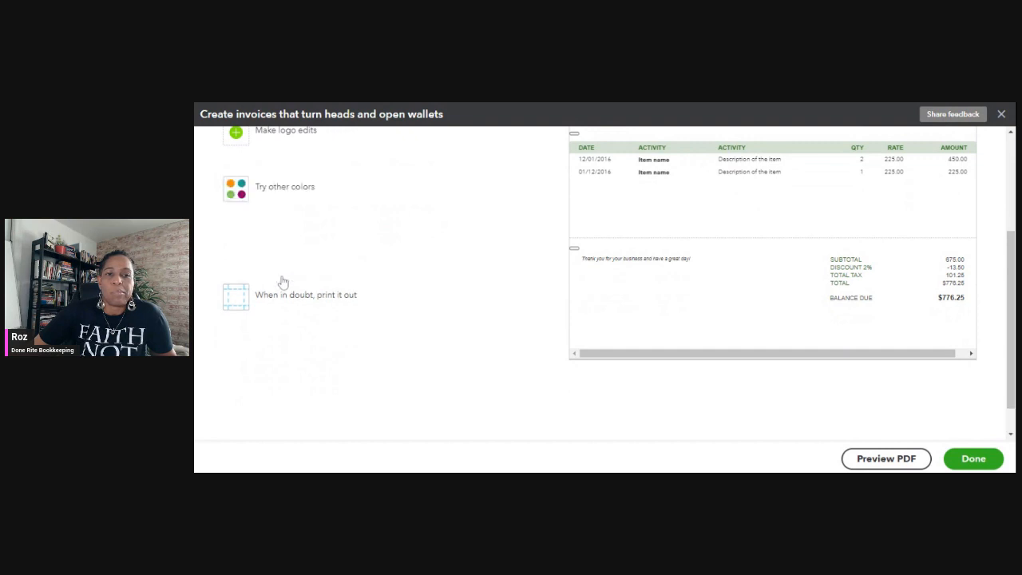
pyautogui.scroll(-1, 367, 268)
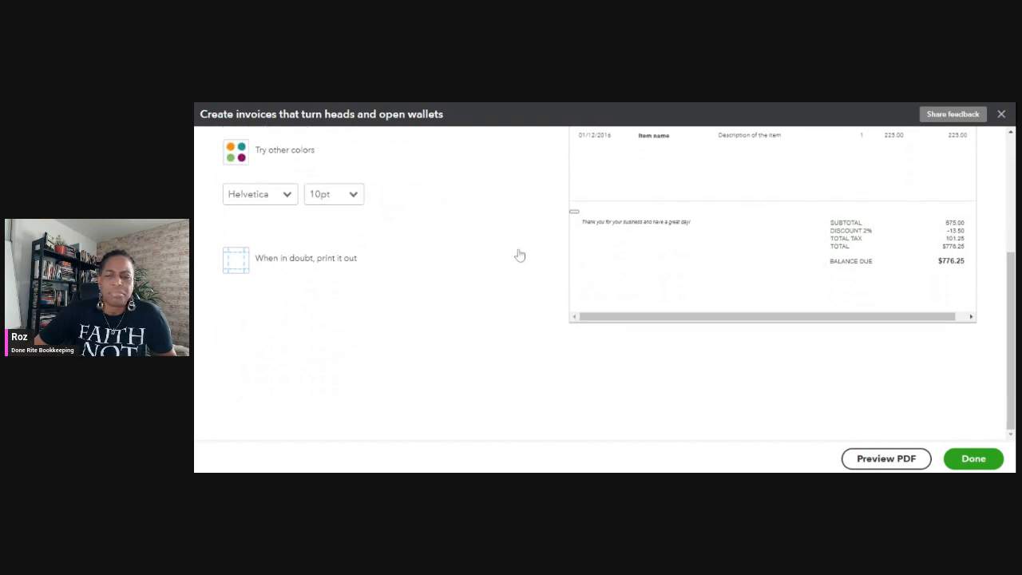
pyautogui.click(287, 262)
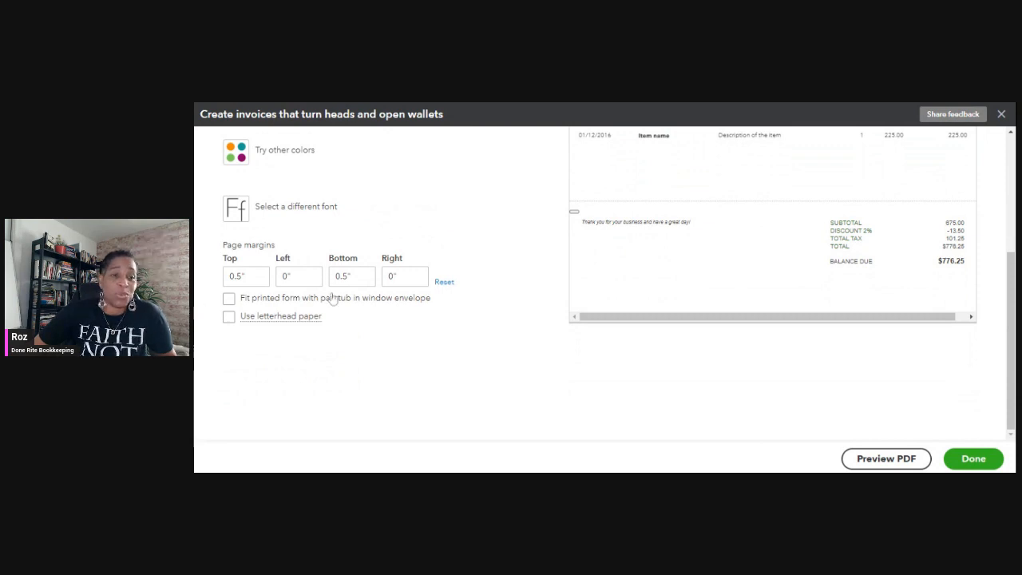
# Preview the custom invoice style as a PDF, check its design and save the style.
pyautogui.click(887, 460)
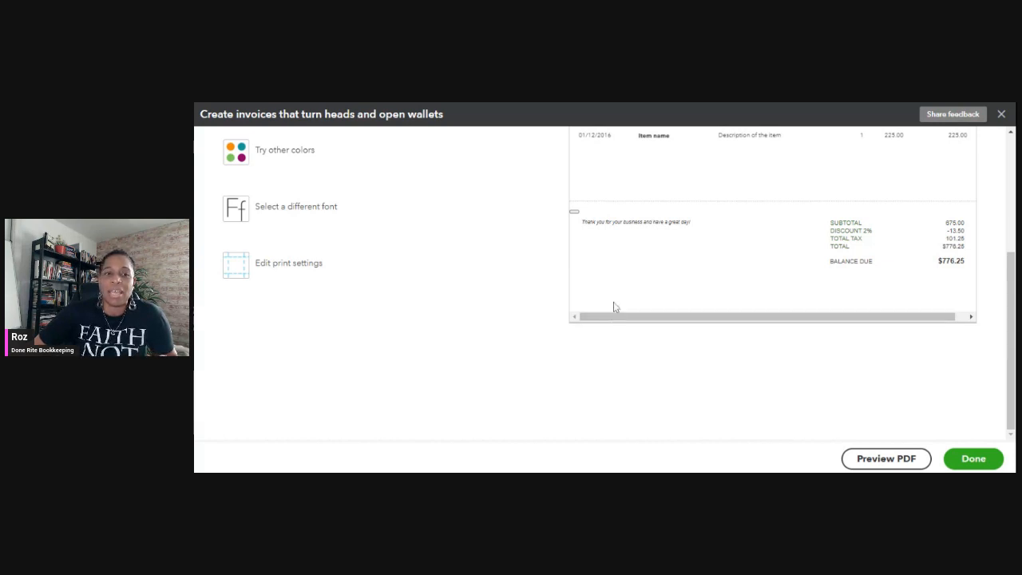
pyautogui.scroll(3, 614, 302)
pyautogui.scroll(2, 651, 297)
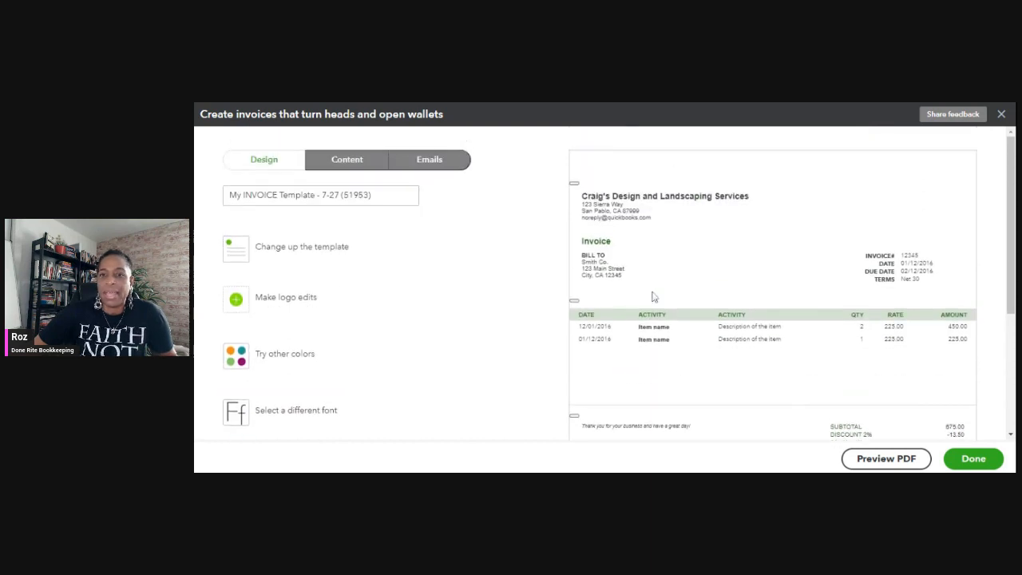
pyautogui.scroll(-5, 661, 283)
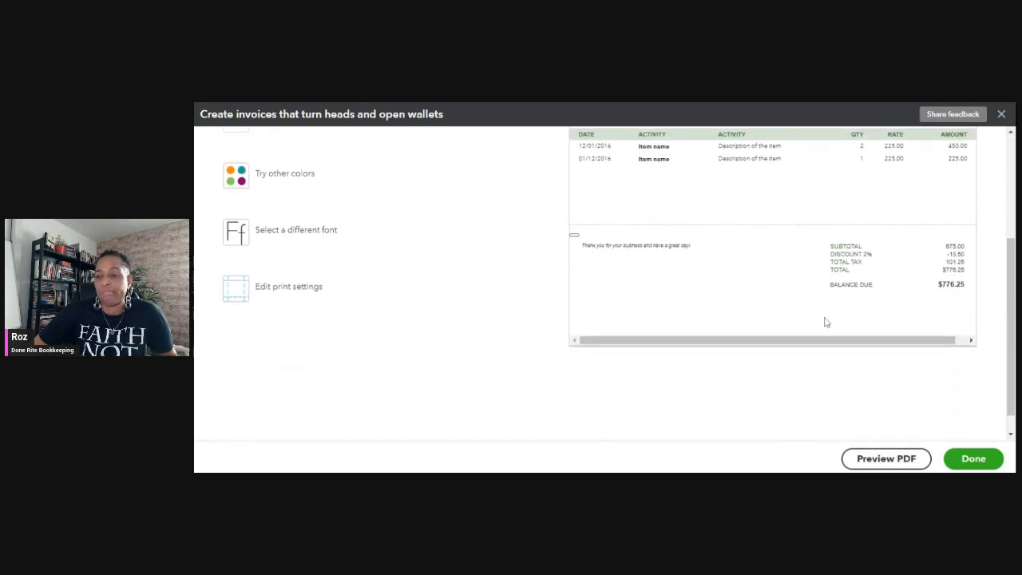
pyautogui.click(982, 460)
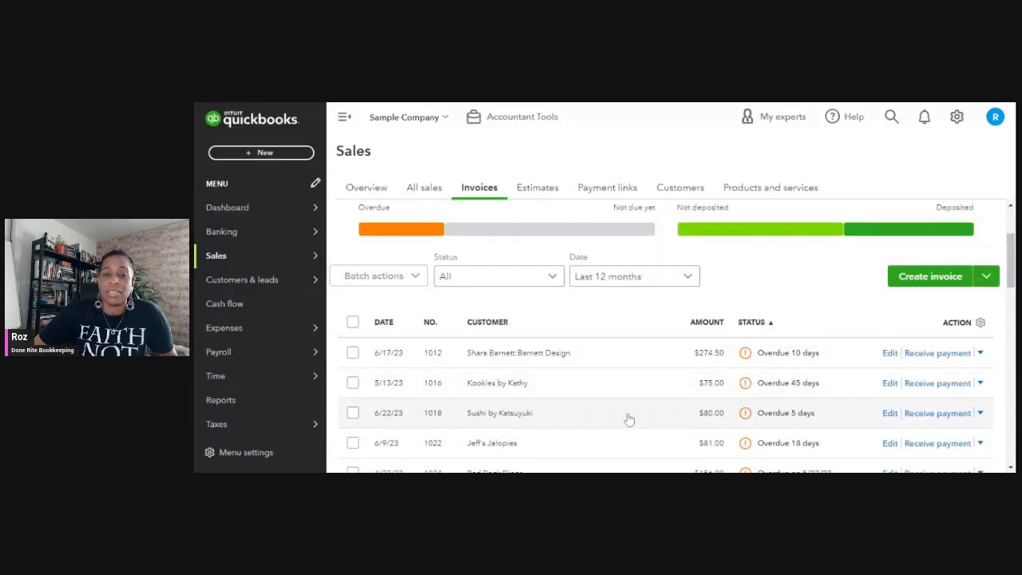
# Look through the sales invoices list down to the newly saved Pest Control invoice.
pyautogui.scroll(-1, 758, 237)
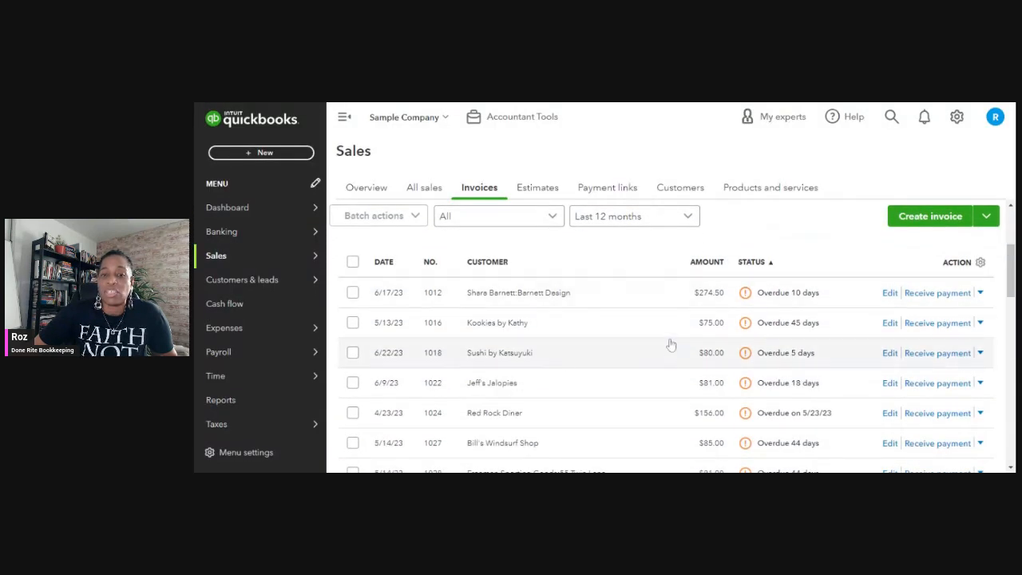
pyautogui.scroll(-5, 604, 320)
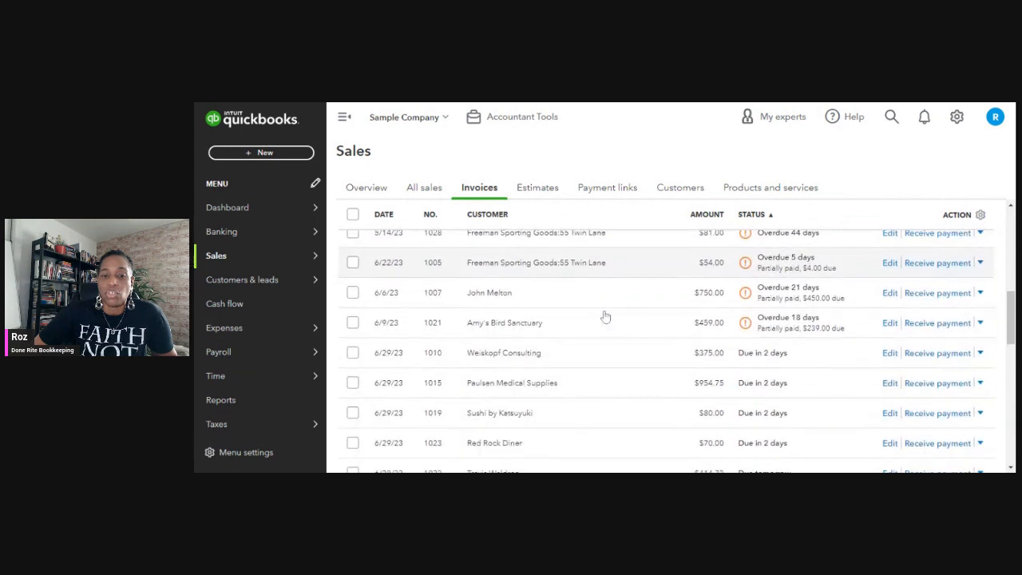
pyautogui.scroll(-4, 604, 317)
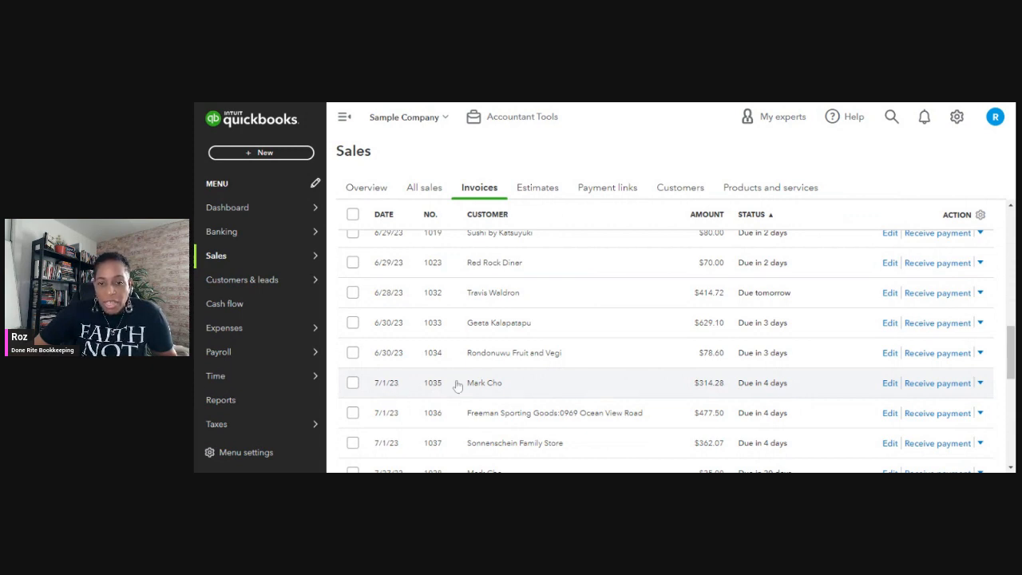
pyautogui.scroll(-3, 511, 365)
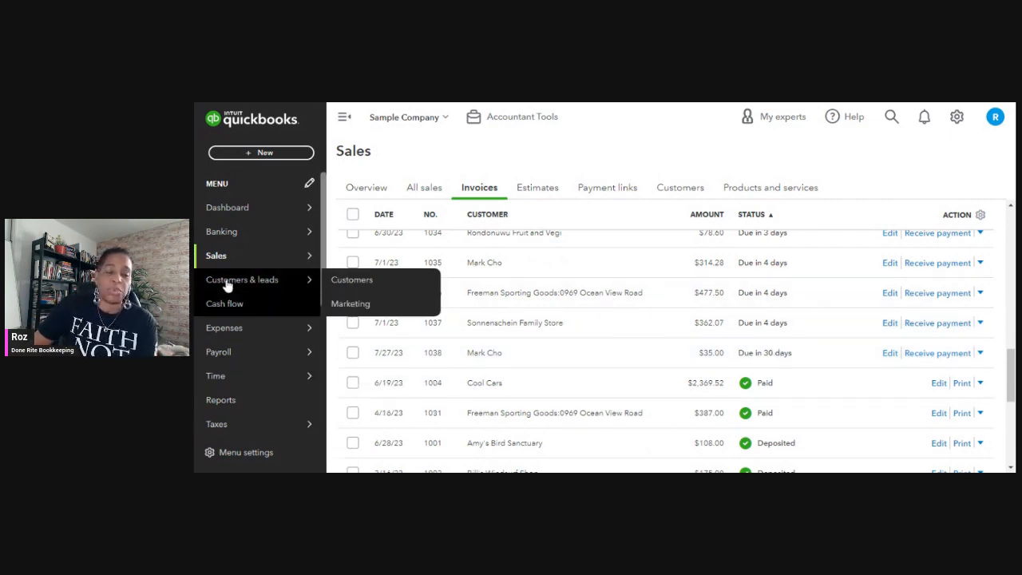
pyautogui.moveTo(302, 272)
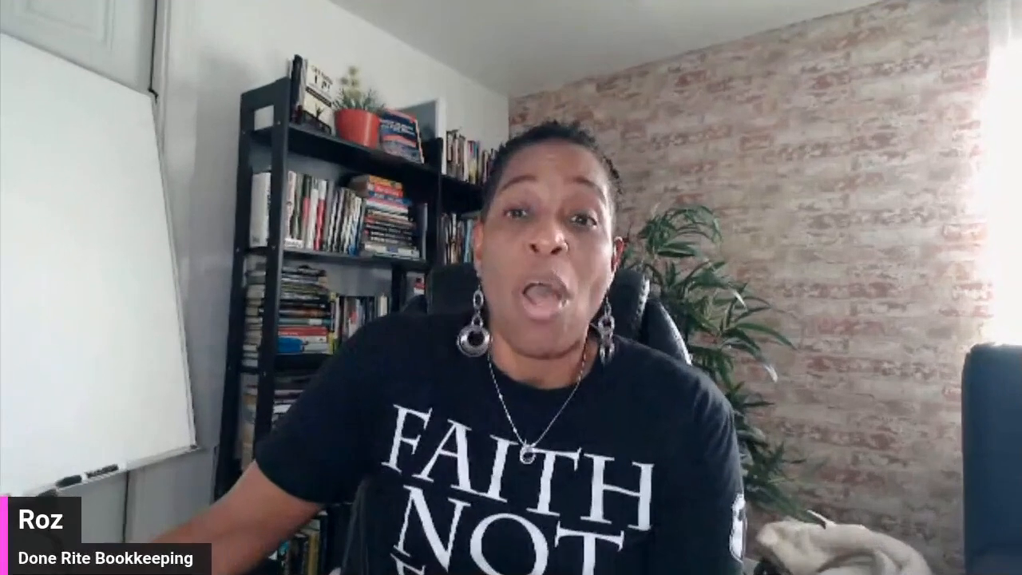